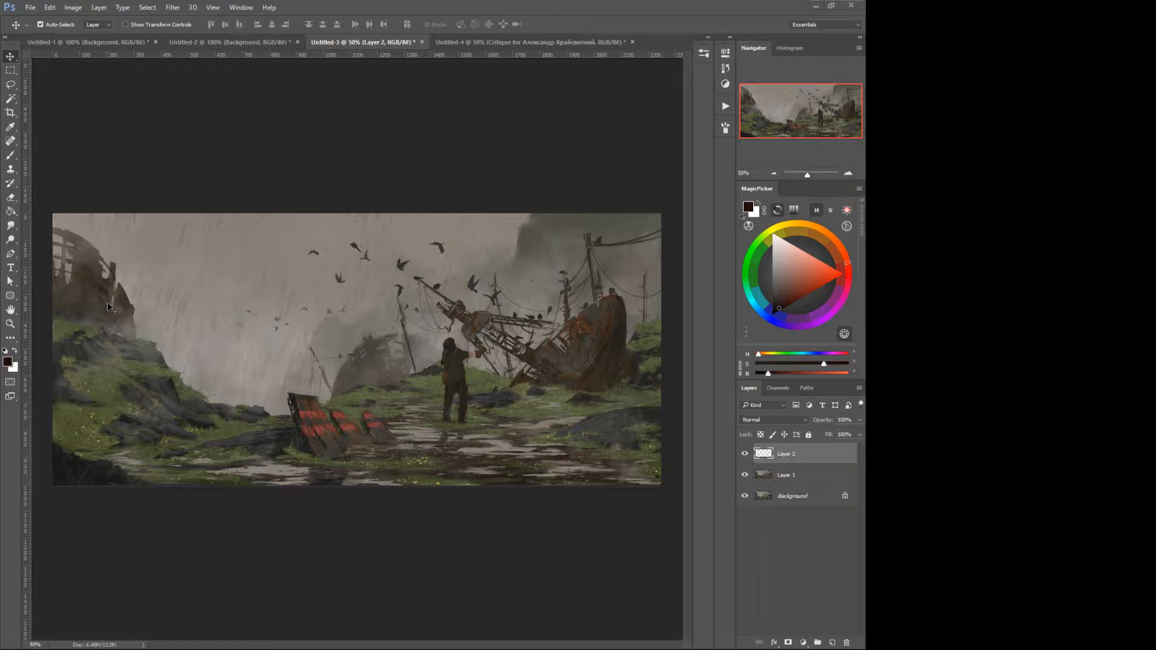
Step: Circle the wreck at the far left, the ship hull, the standing figure and the red-striped panels with thin red brush strokes
right_click(124, 320)
left_click(122, 276)
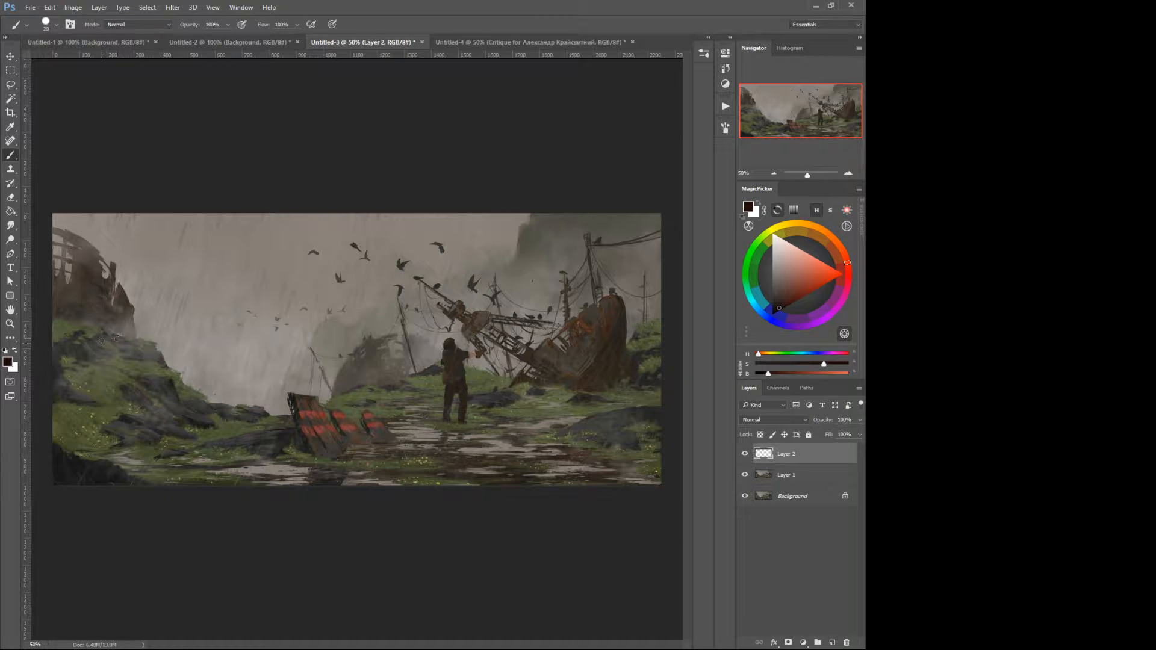
left_click(842, 271)
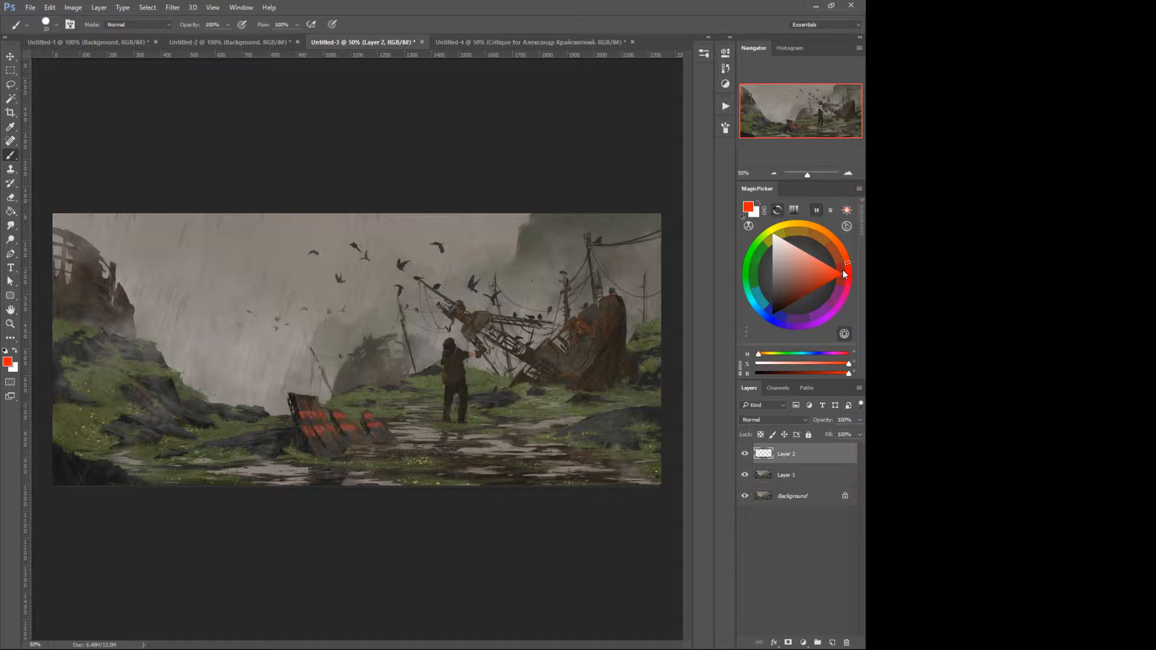
key("bracketleft")
key("bracketleft")
left_click_drag(96, 252, 76, 311)
mouse_move(614, 314)
left_mouse_down()
mouse_move(549, 355)
mouse_move(618, 337)
left_mouse_up()
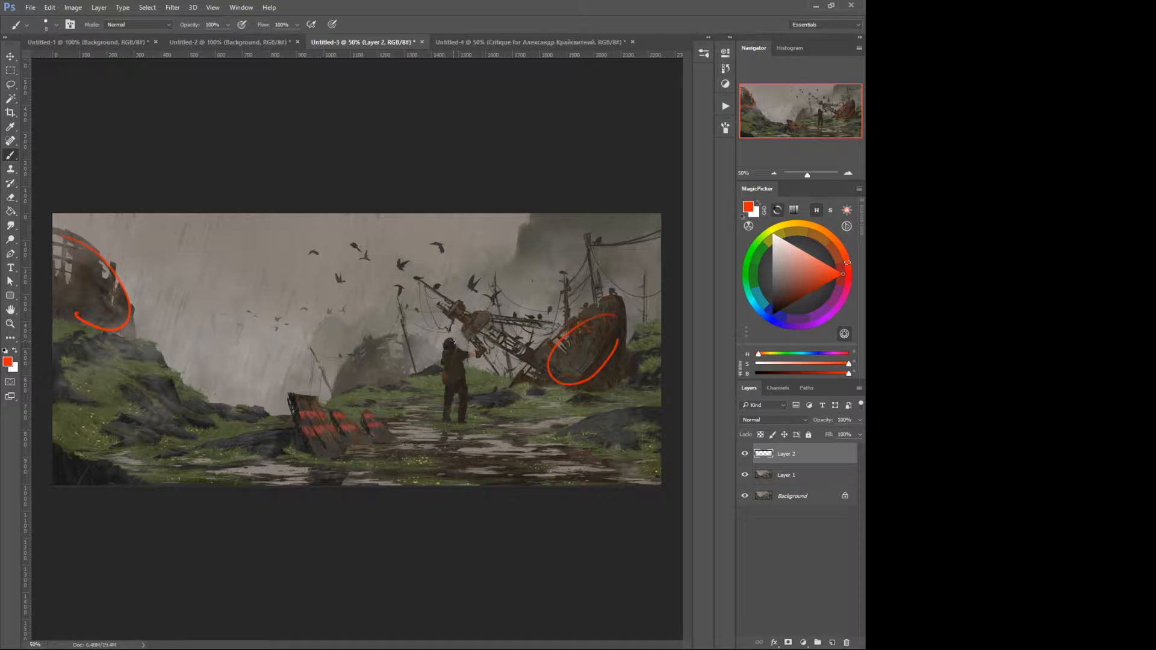
mouse_move(454, 341)
left_mouse_down()
mouse_move(455, 419)
mouse_move(447, 338)
left_mouse_up()
mouse_move(291, 398)
left_mouse_down()
mouse_move(318, 458)
mouse_move(392, 435)
left_mouse_up()
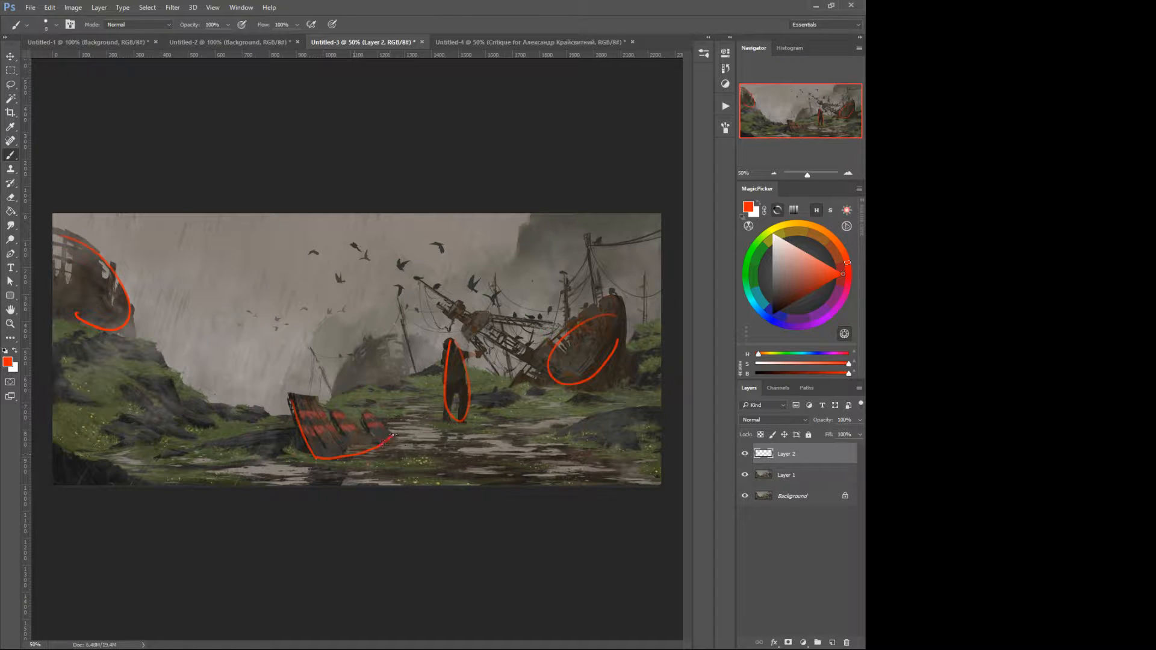
left_click_drag(328, 409, 290, 394)
Step: Delete the red markup layer and add a new empty layer above Layer 1
left_click_drag(762, 457, 845, 643)
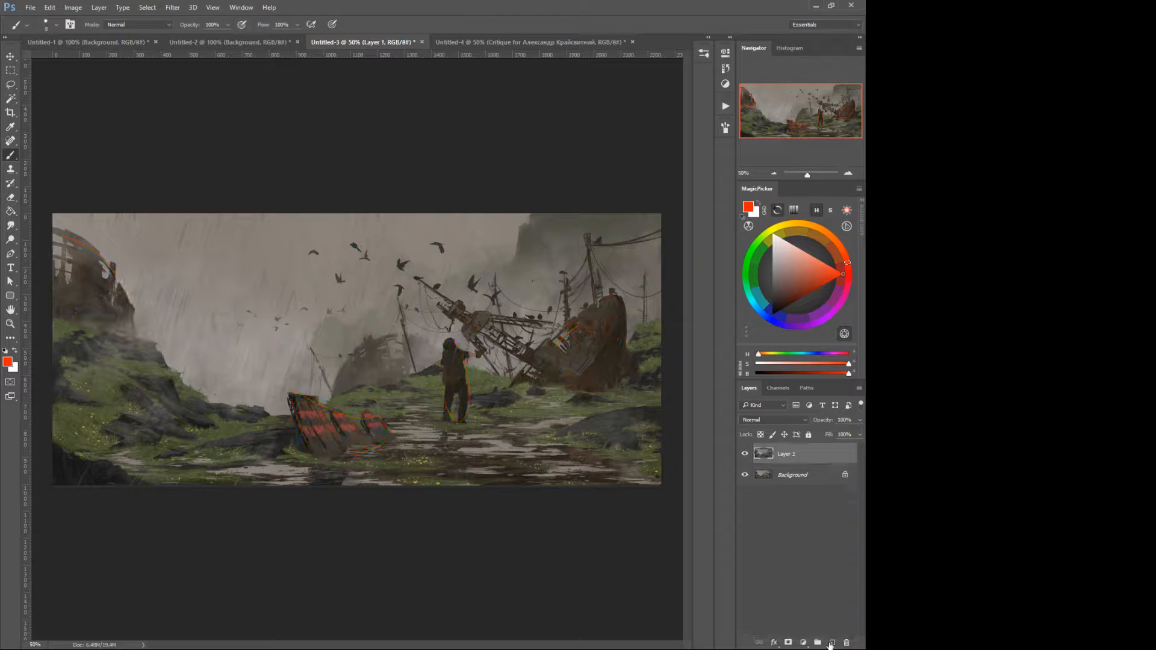
left_click(831, 642)
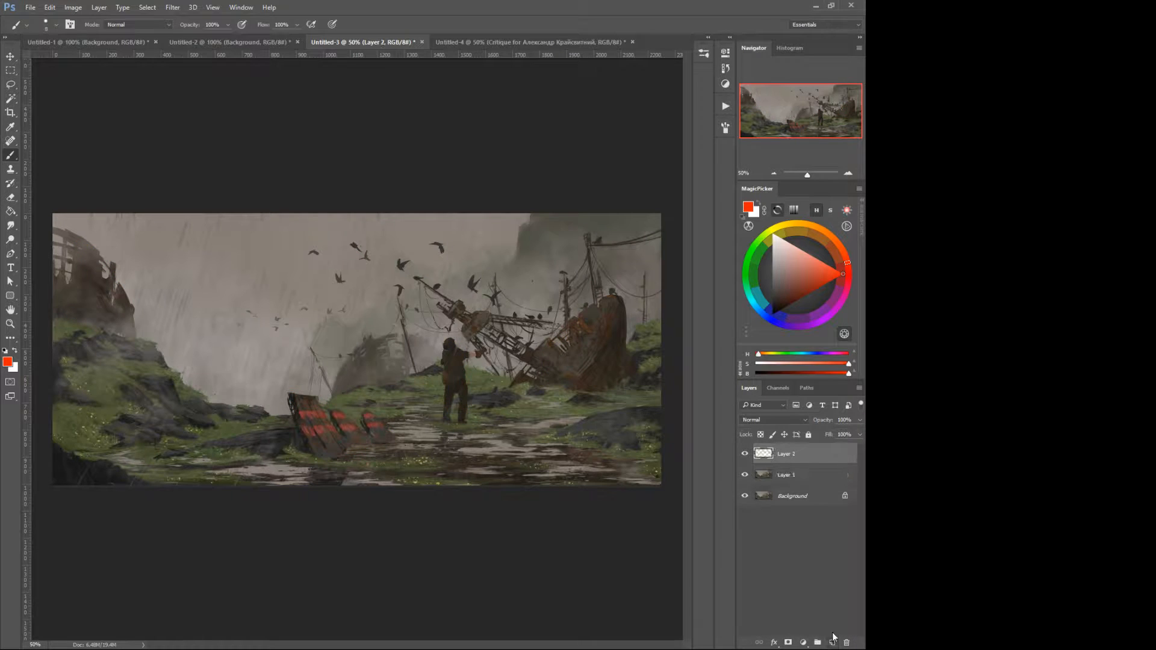
Step: Brush haze in the sampled sky grey over the tall mast and cables behind the ship, using a much larger brush
left_click(444, 231, "alt")
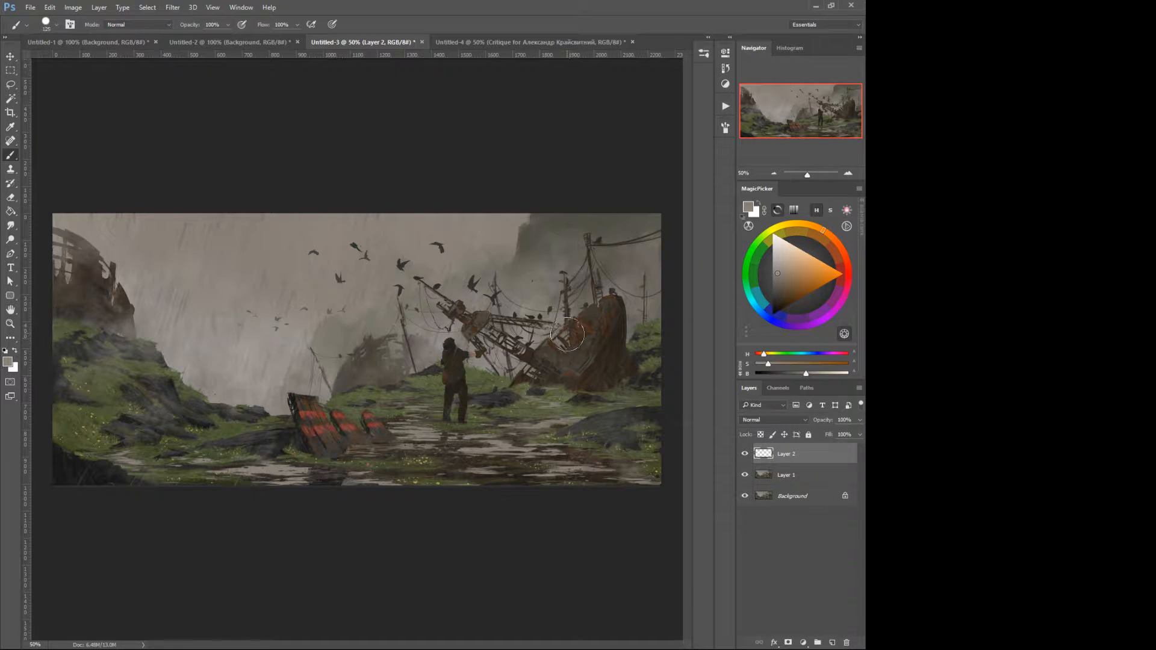
key("bracketright")
key("bracketright")
key("bracketright")
left_click(585, 264)
left_click(589, 249)
left_click(603, 269)
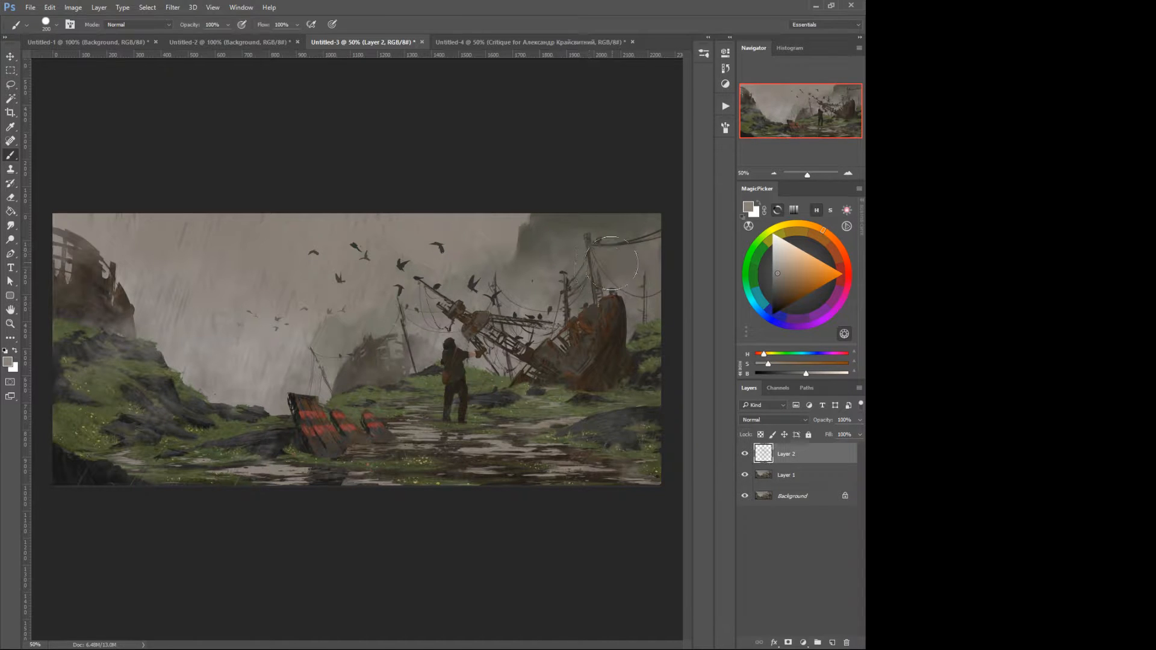
mouse_move(613, 252)
left_mouse_down()
mouse_move(647, 242)
mouse_move(599, 250)
mouse_move(643, 274)
mouse_move(622, 270)
mouse_move(656, 301)
mouse_move(616, 268)
mouse_move(569, 271)
left_mouse_up()
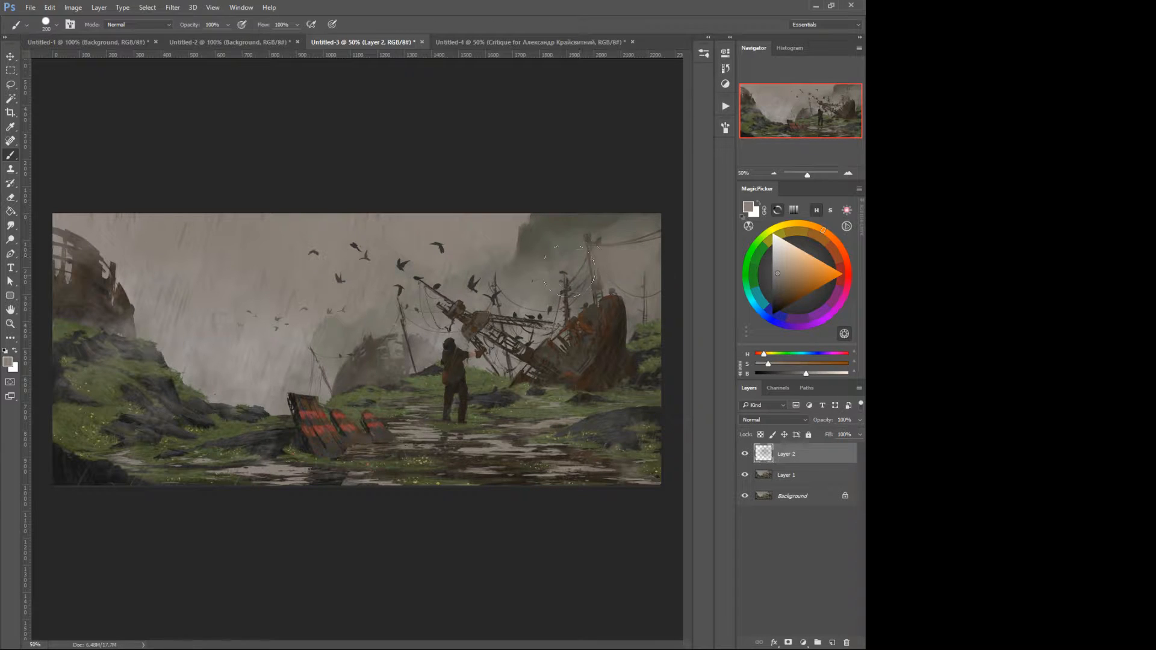
Step: Soften the cables and rear masts further with the dark grey-green sampled from the misty hill
left_click(602, 222, "alt")
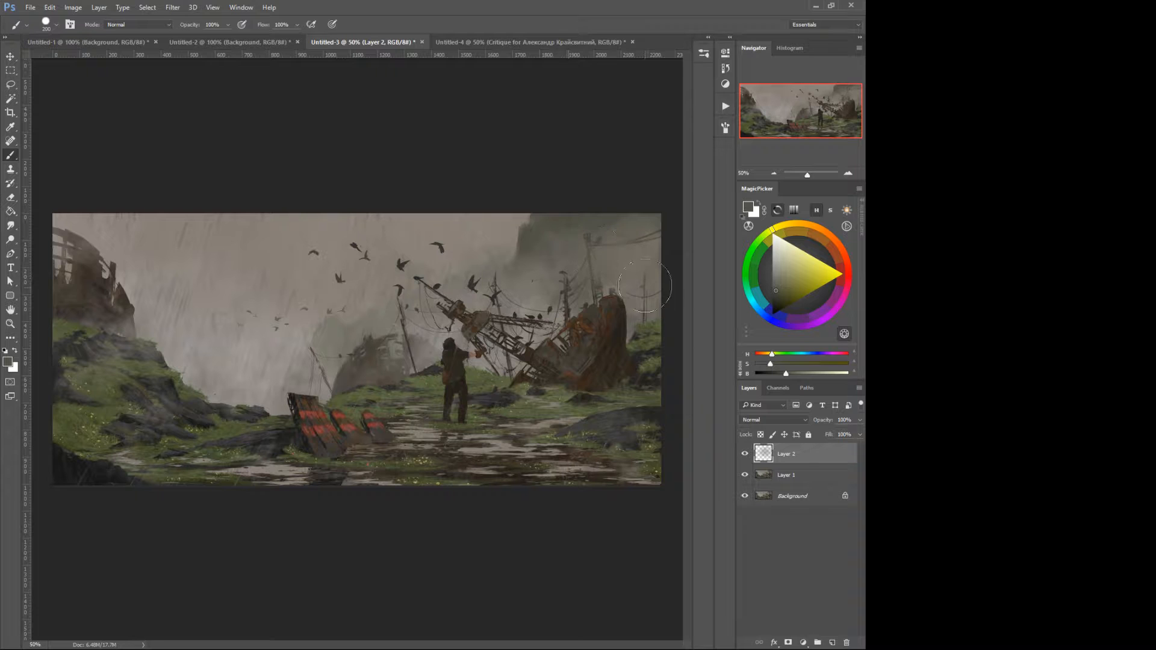
left_click_drag(645, 285, 643, 296)
mouse_move(611, 226)
left_mouse_down()
mouse_move(557, 299)
mouse_move(511, 313)
left_mouse_up()
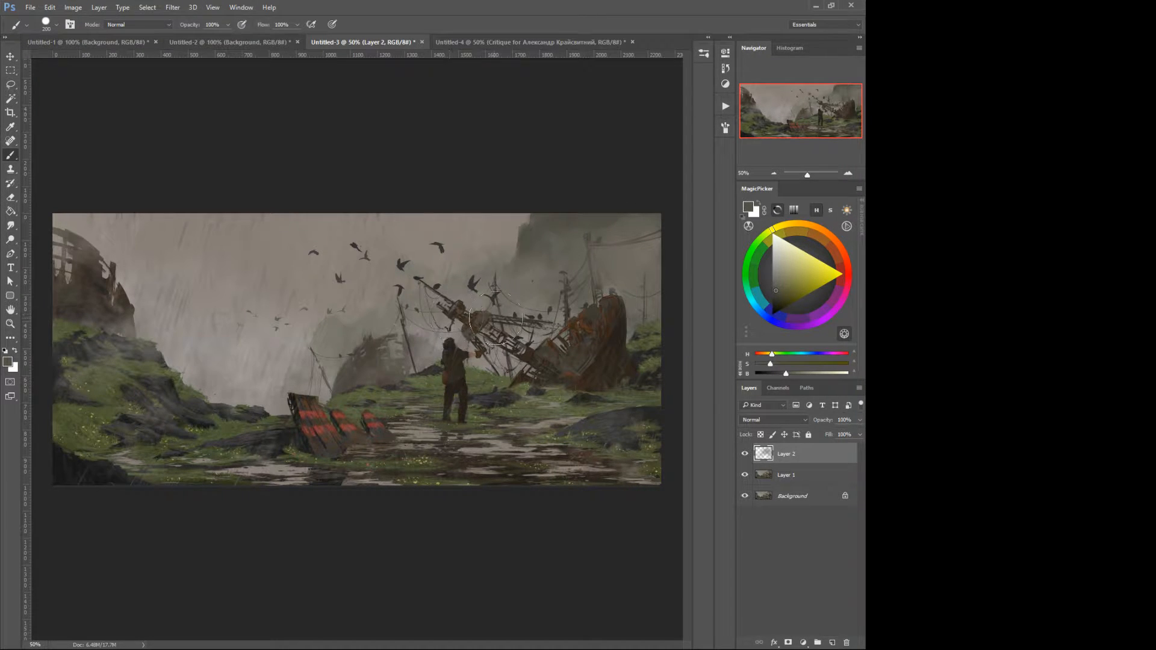
Step: Fade the flying birds by dabbing over them with nearby sampled sky greys and a smaller brush
key("bracketleft")
key("bracketleft")
key("bracketleft")
left_click(333, 284)
left_click(306, 305, "alt")
left_click(341, 280)
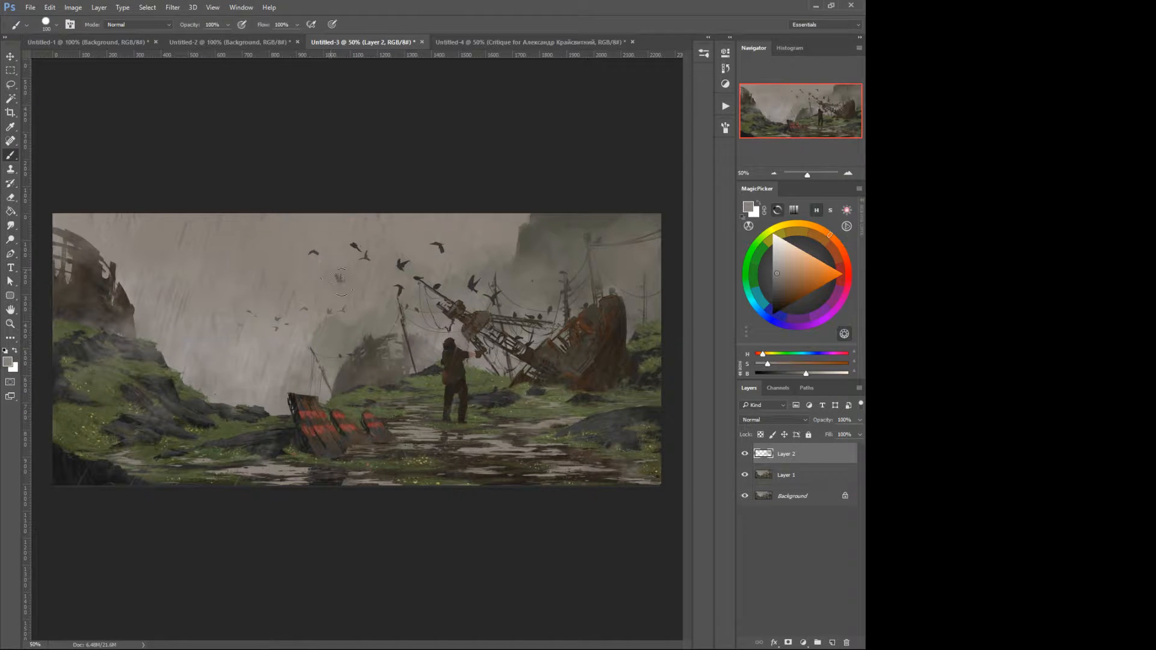
left_click(333, 258, "alt")
left_click(310, 258, "alt")
left_click(437, 244)
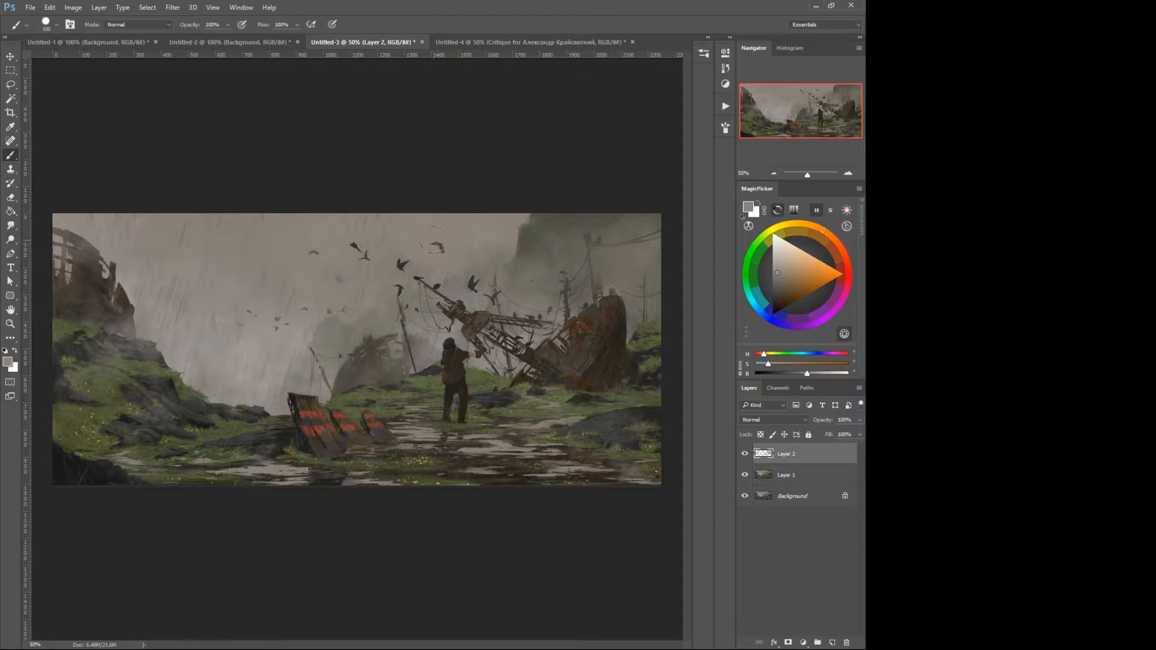
left_click(364, 280, "alt")
Step: Veil the ship hull with a muted brown-grey sampled from the left wreck and erase the excess around its base
left_click(86, 242, "alt")
key("]")
mouse_move(606, 338)
left_mouse_down()
mouse_move(602, 362)
mouse_move(611, 311)
mouse_move(603, 362)
mouse_move(615, 360)
mouse_move(541, 356)
mouse_move(596, 319)
mouse_move(533, 376)
mouse_move(521, 364)
mouse_move(572, 350)
mouse_move(589, 369)
mouse_move(620, 324)
left_mouse_up()
key("[")
right_click(609, 353)
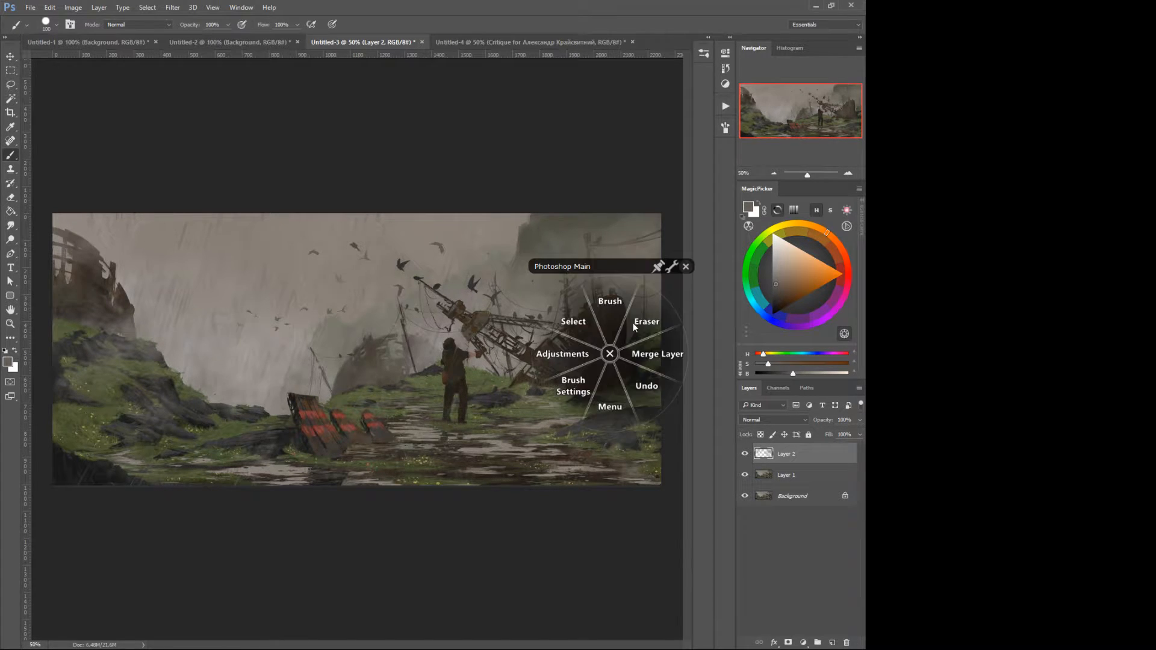
left_click(634, 325)
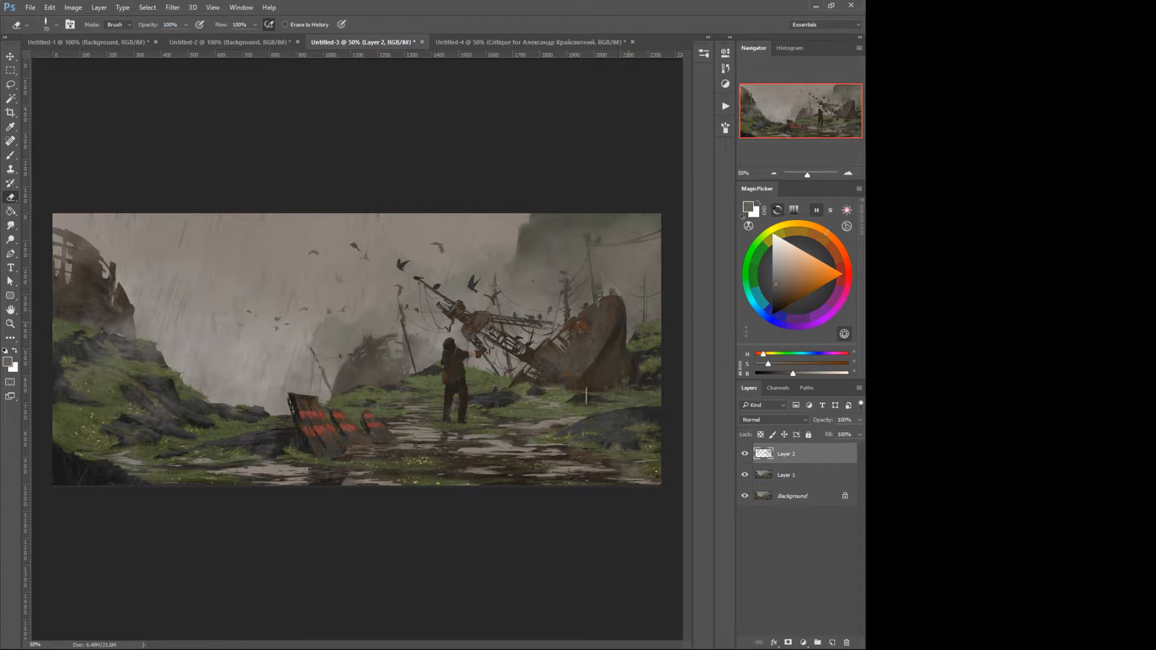
Step: Extend the haze over the ship's deck and lower framework with a smaller brush, trimming the overspill with the Eraser
right_click(555, 366)
left_click(557, 320)
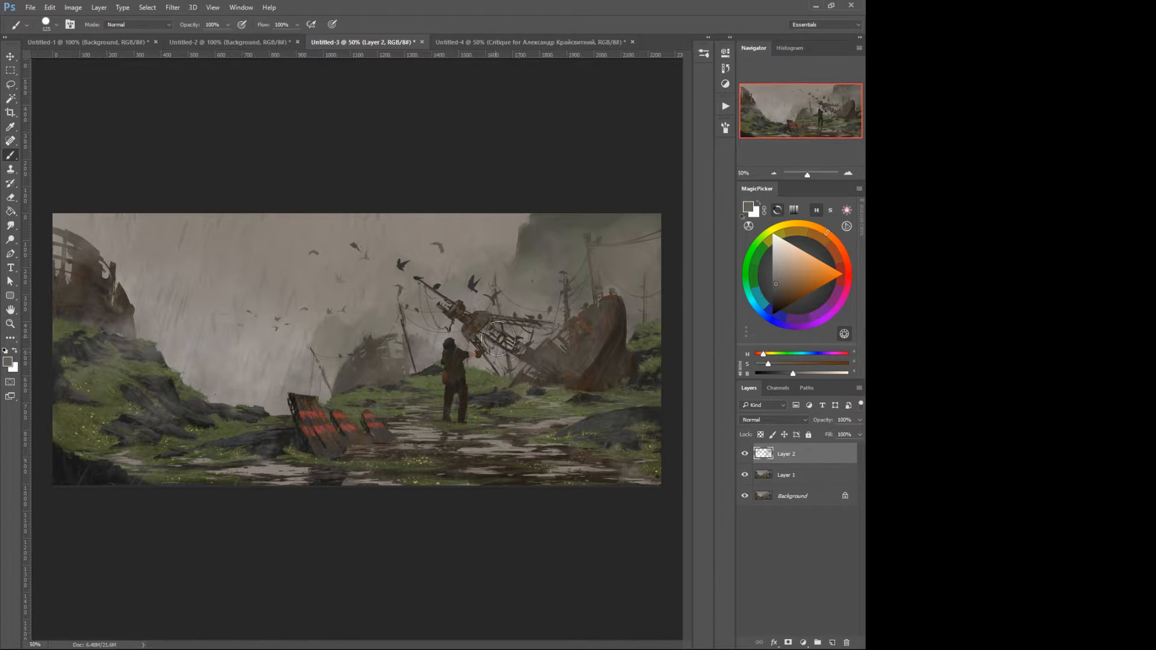
key("bracketleft")
key("bracketleft")
right_click(521, 369)
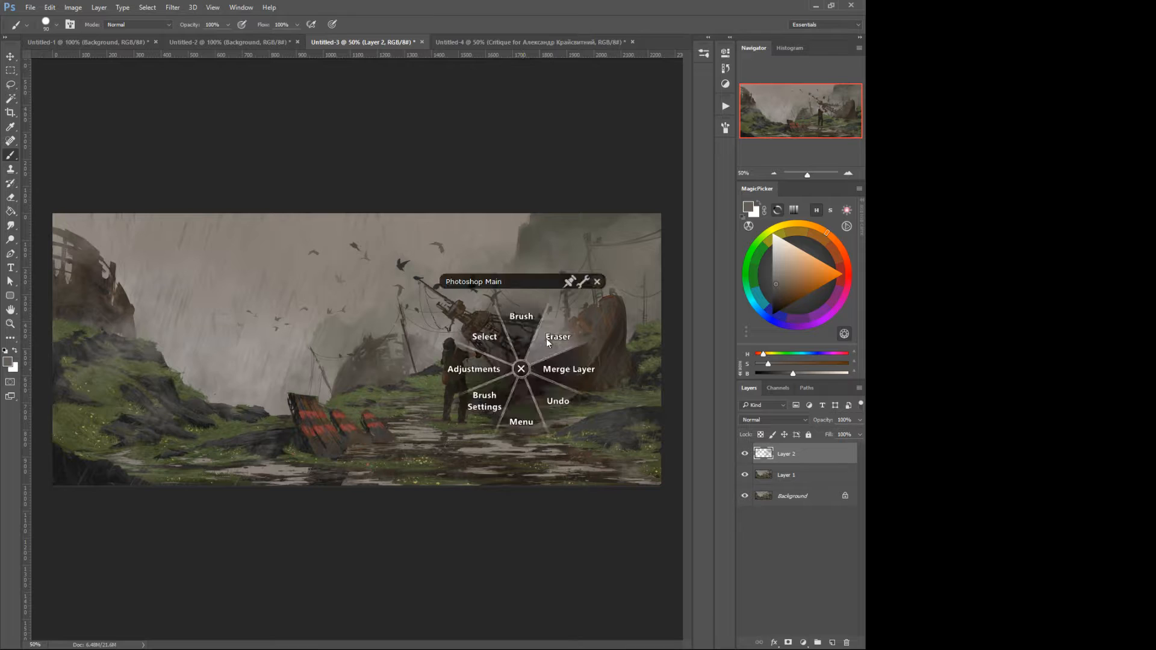
left_click(548, 341)
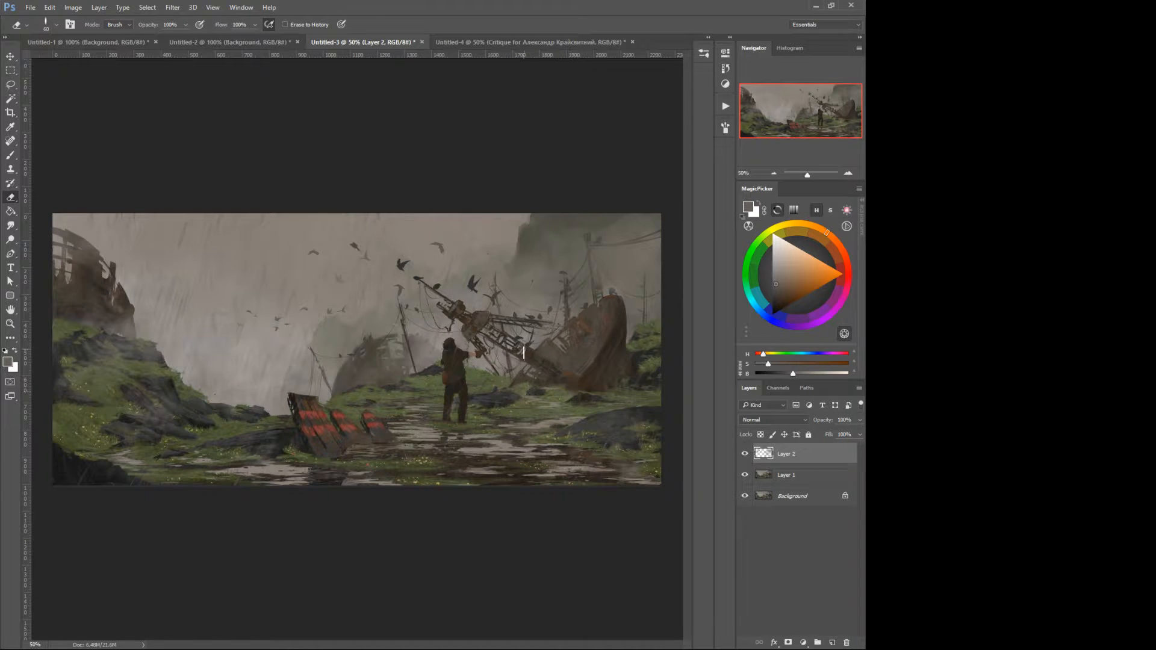
right_click(524, 352)
left_click(523, 322)
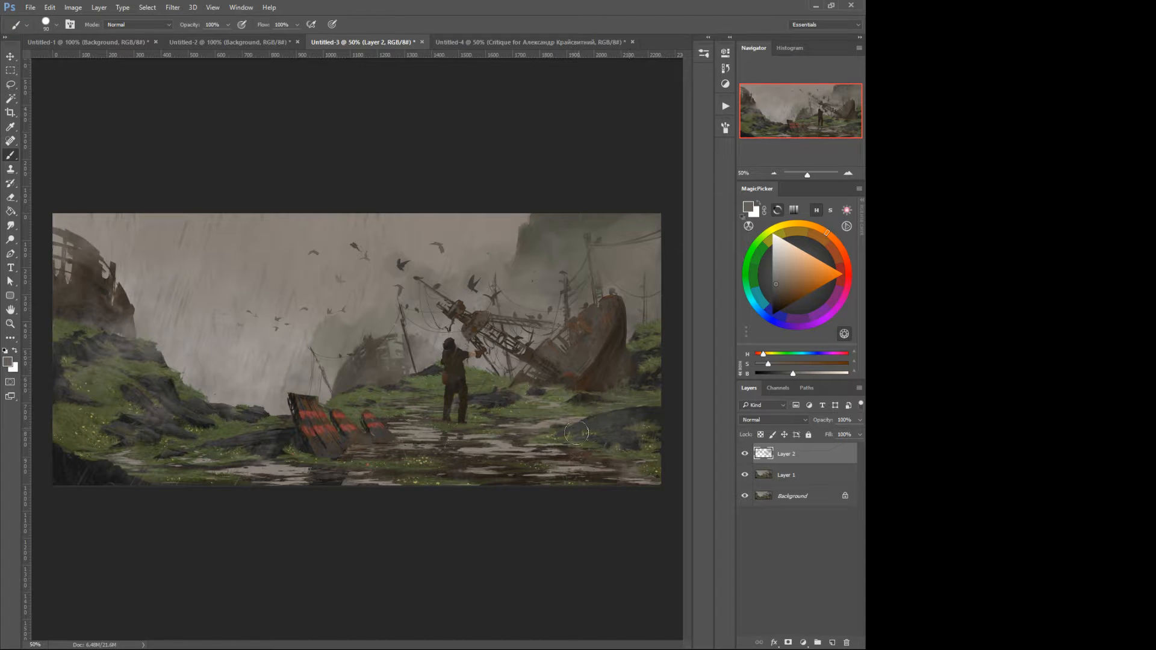
Step: Mist the slope behind the ship and the base of its hull with a yellowish grey sampled beside the hull
key("alt")
left_click(650, 299, "alt")
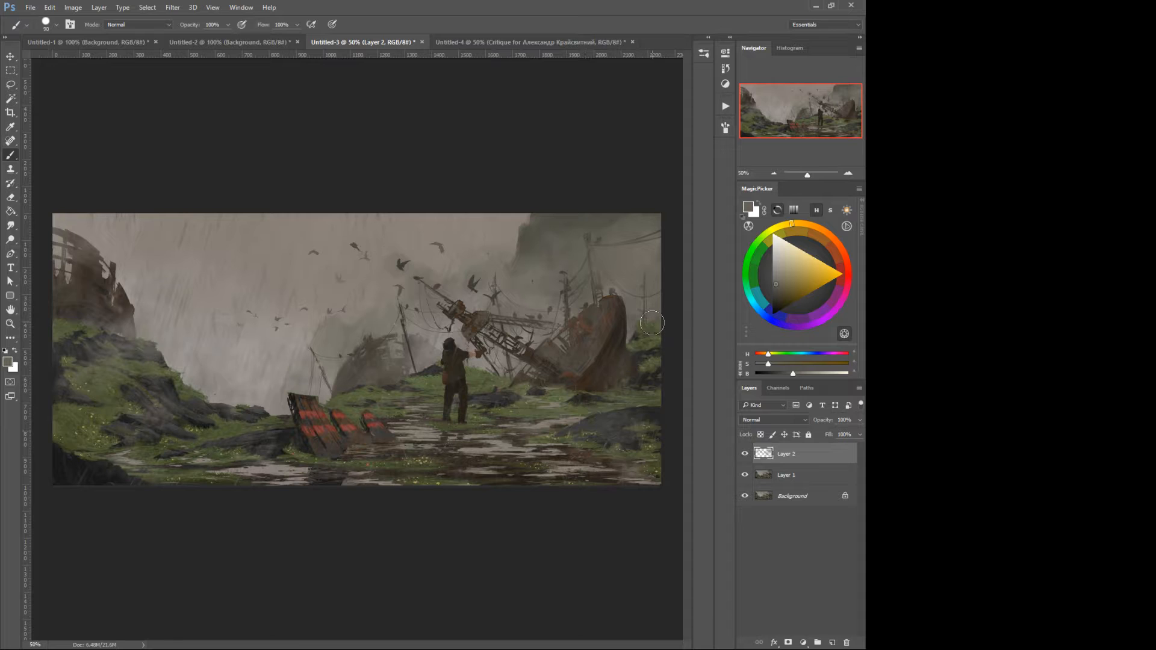
key("bracketright")
mouse_move(657, 317)
left_mouse_down()
mouse_move(623, 336)
mouse_move(658, 349)
mouse_move(654, 365)
mouse_move(606, 396)
left_mouse_up()
Step: Paint haze over the wreck at the far left using colours sampled from the sky and the wreck itself
mouse_move(106, 288)
left_mouse_down()
mouse_move(135, 319)
mouse_move(125, 292)
left_mouse_up()
left_click(121, 286, "alt")
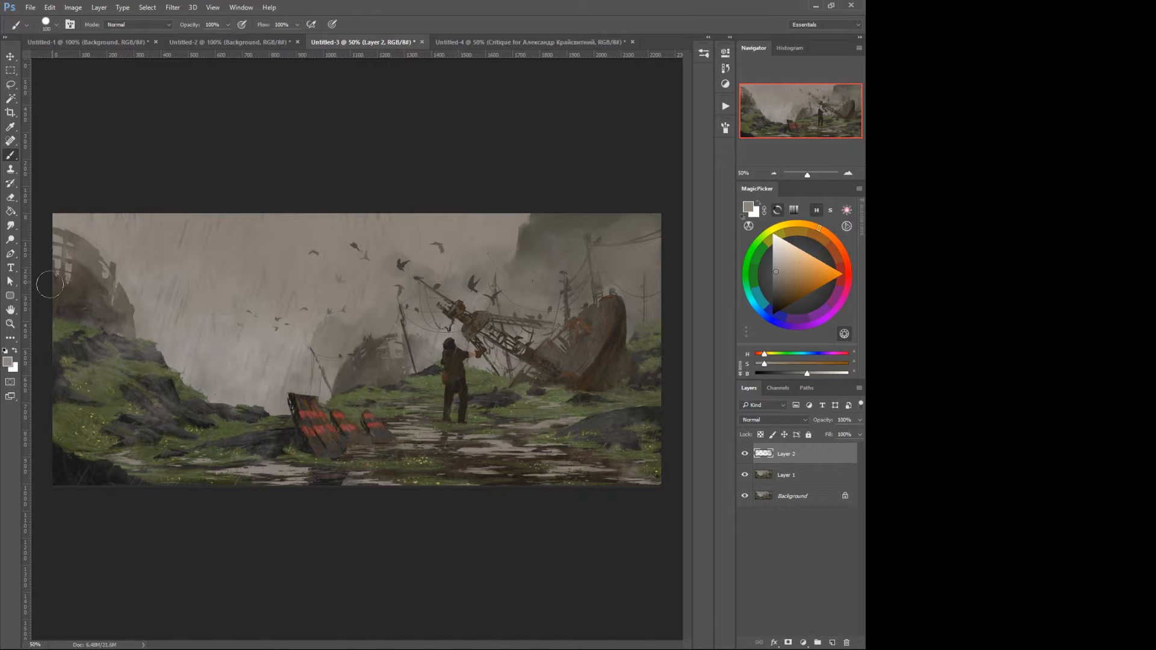
left_click(81, 273, "alt")
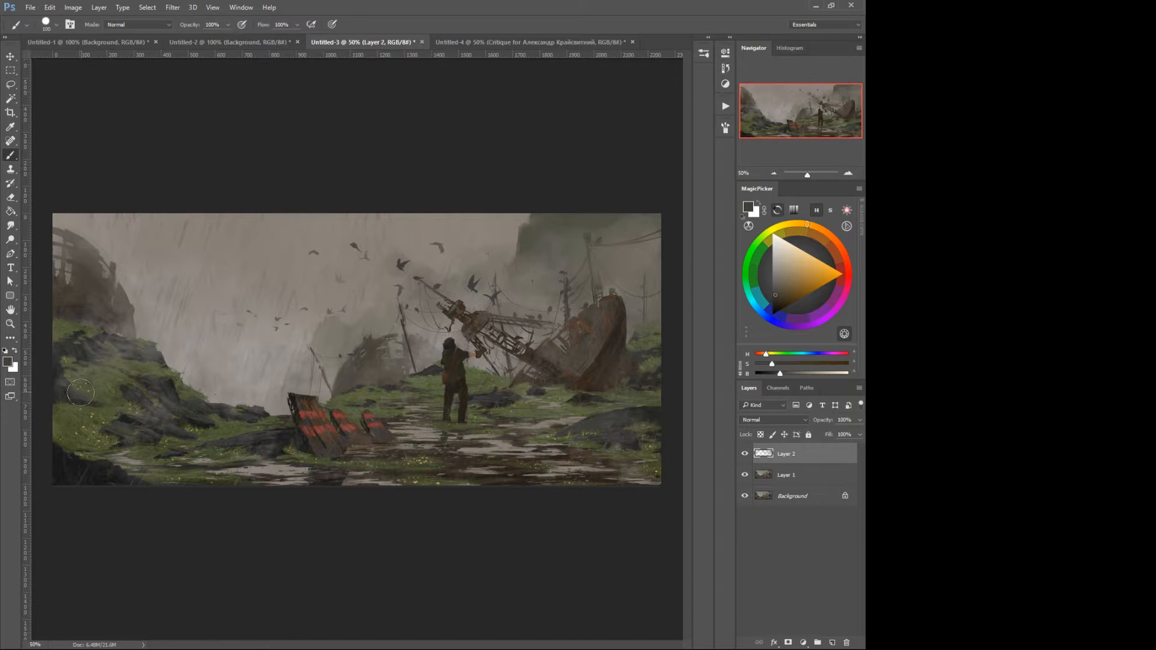
Step: Duplicate Layer 1 beneath the haze layer
key("ctrl")
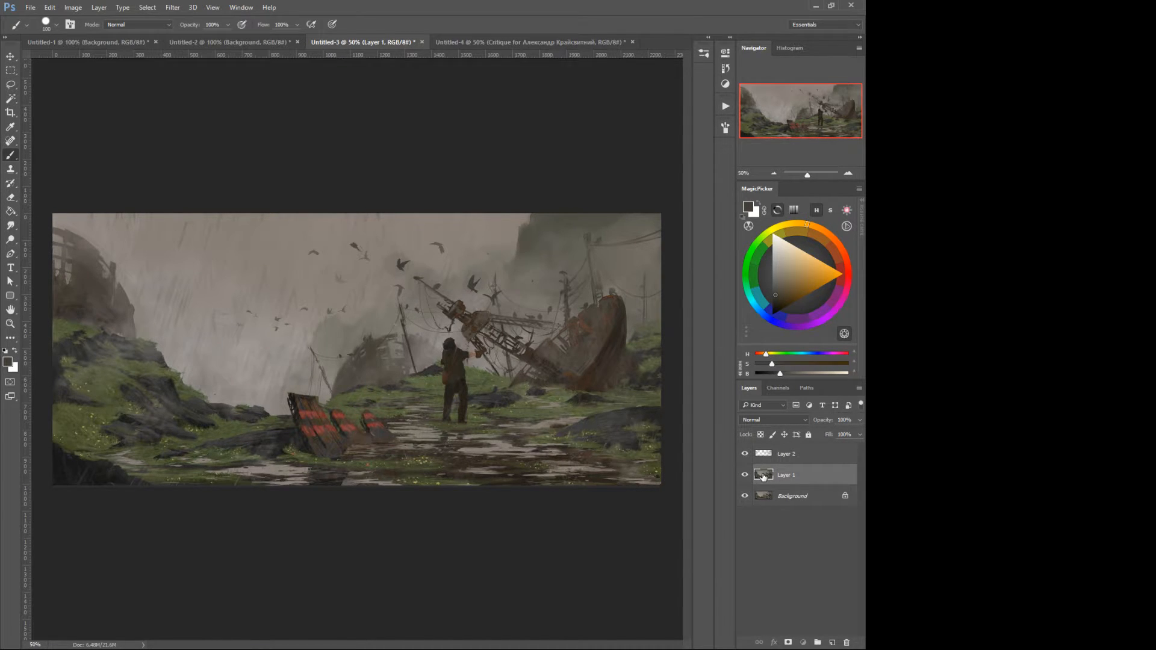
left_click_drag(783, 478, 832, 642)
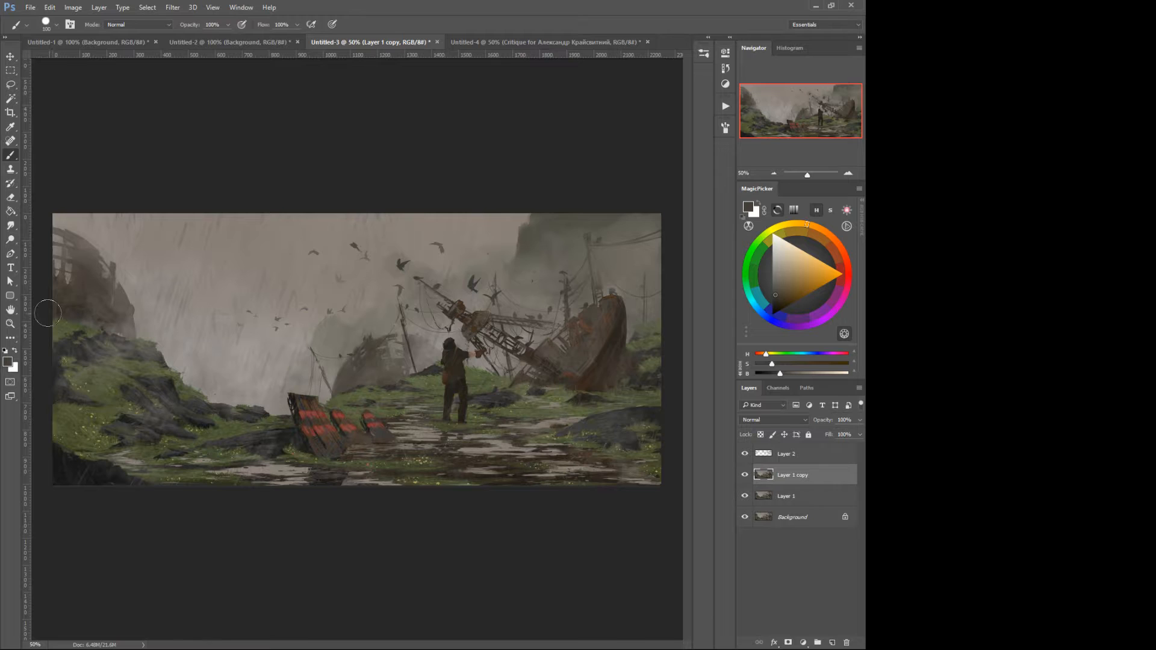
Step: Darken the foreground along the painting's lower edge with the Burn tool on Midtones at 50% exposure, using an enlarged brush
left_click(9, 241)
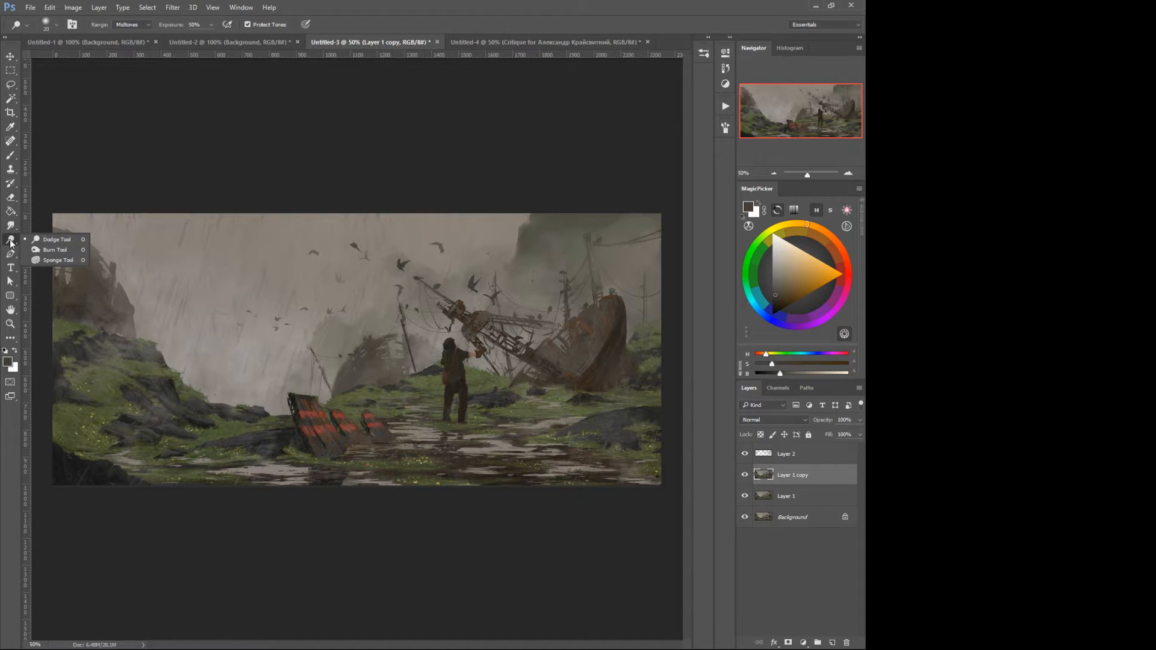
left_click(38, 240)
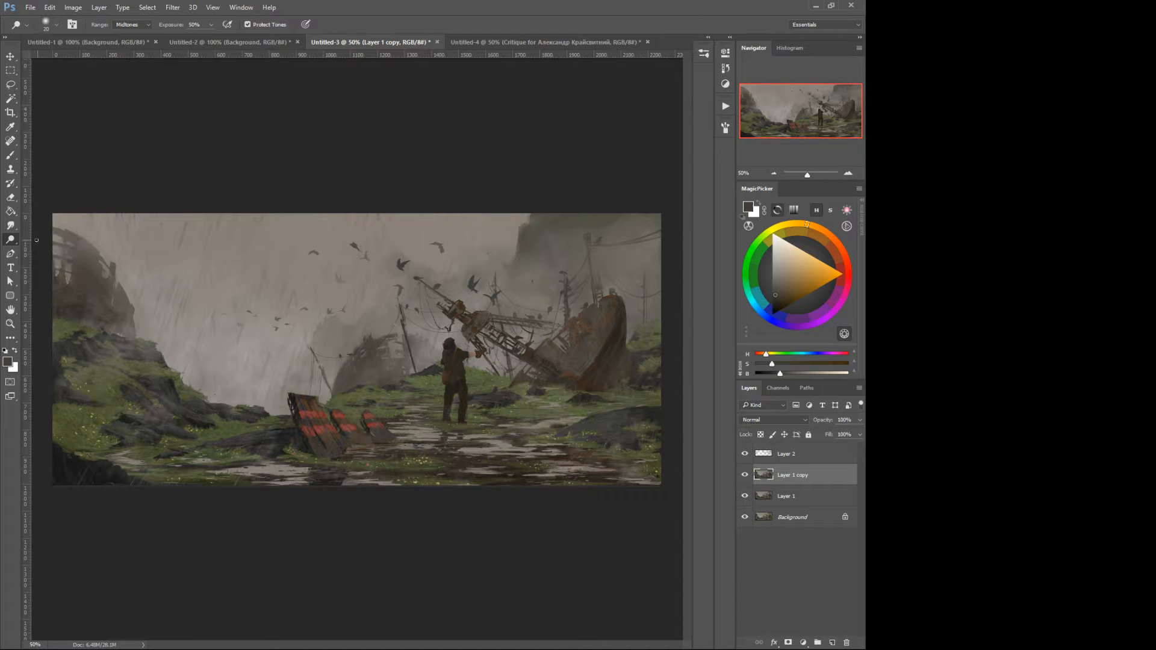
right_click(9, 244)
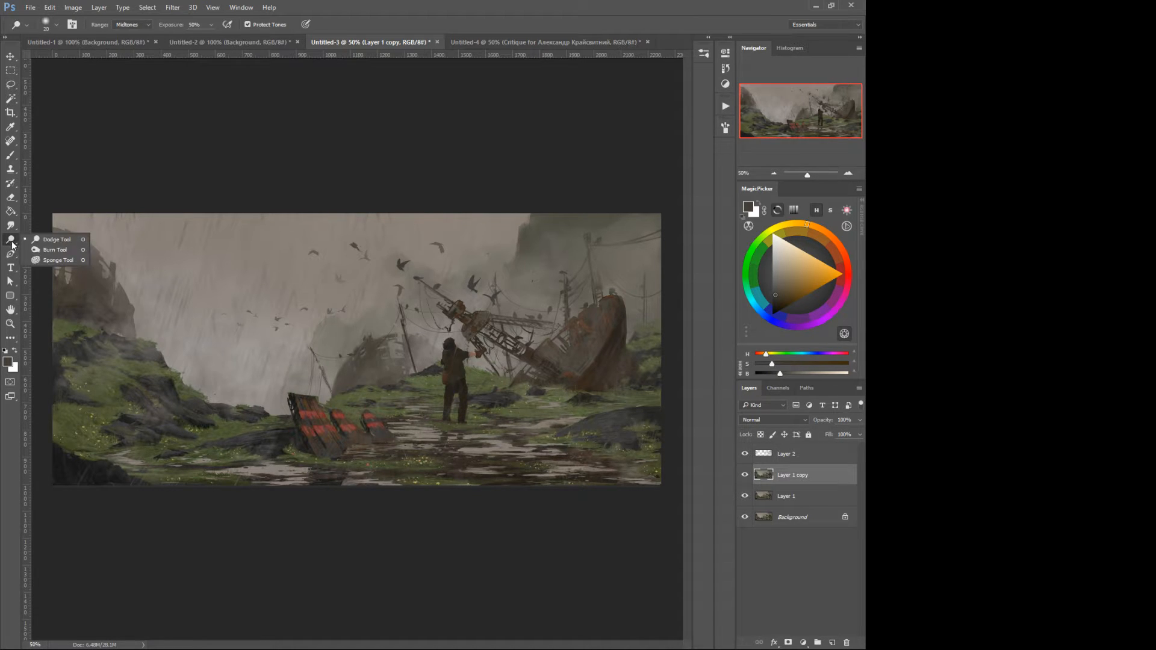
left_click(49, 251)
mouse_move(85, 474)
left_mouse_down()
mouse_move(120, 479)
mouse_move(51, 483)
mouse_move(75, 477)
left_mouse_up()
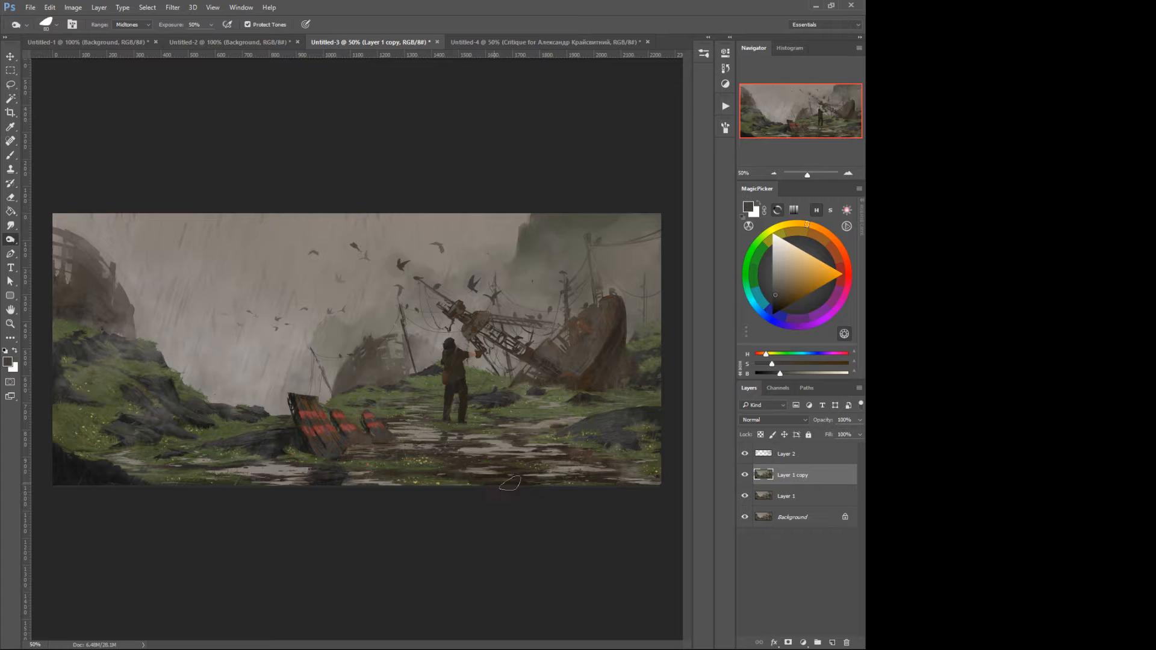
key("bracketright")
key("bracketright")
key("bracketright")
key("bracketright")
key("bracketright")
key("bracketleft")
key("bracketleft")
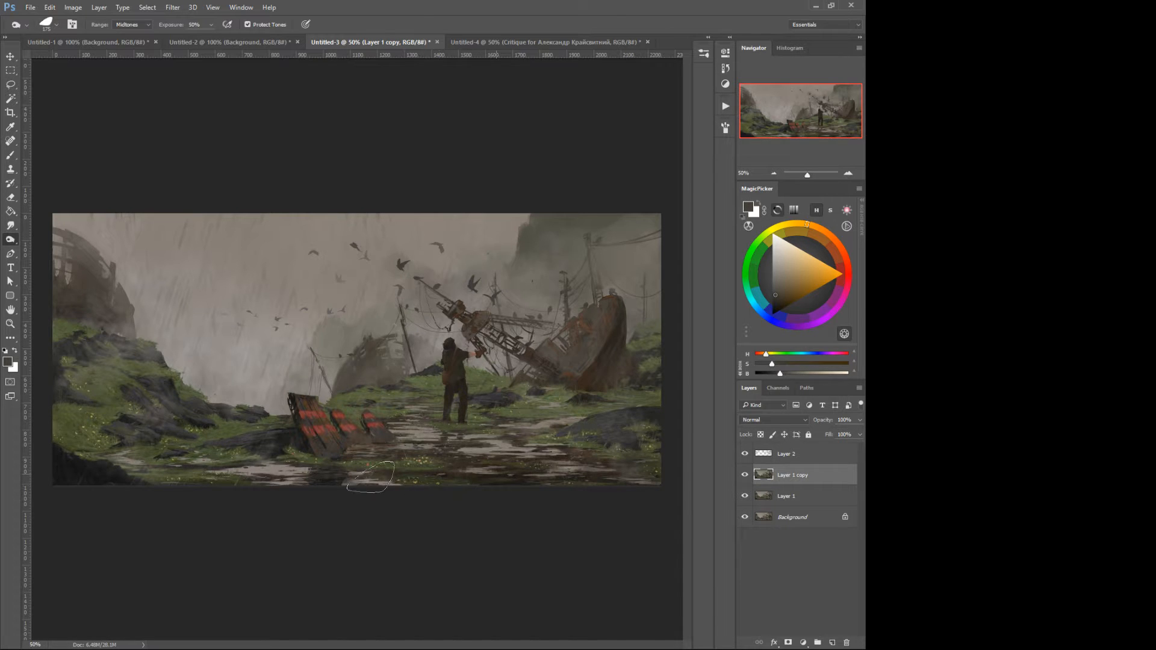
Step: Burn the rocks and grass of the left bank with a smaller brush
key("bracketleft")
key("bracketleft")
key("bracketleft")
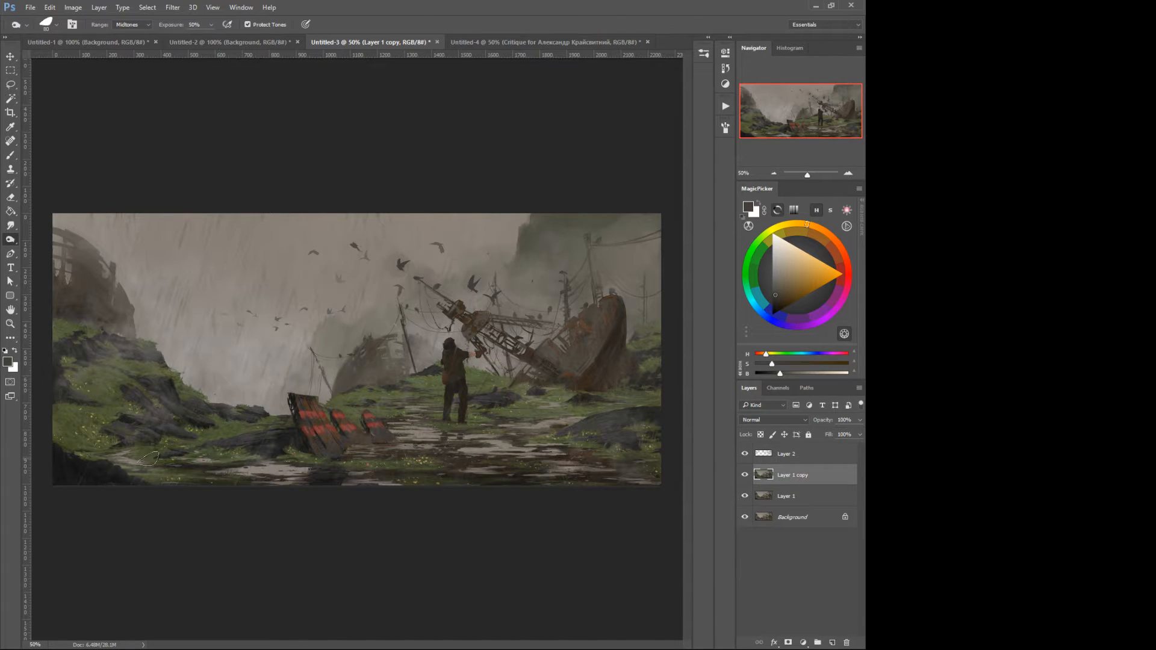
left_click_drag(116, 386, 198, 448)
left_click_drag(118, 440, 202, 463)
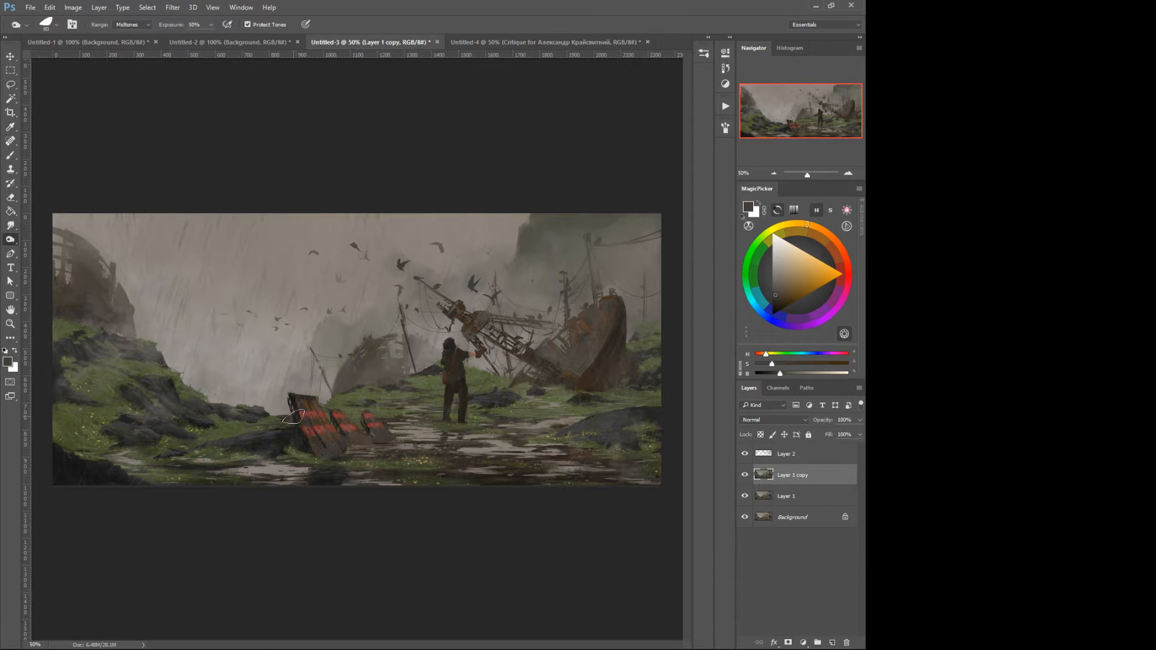
Step: Add a new layer in Normal mode at 100% opacity directly above the duplicated layer
right_click(326, 408)
left_click(326, 434)
left_click(326, 393)
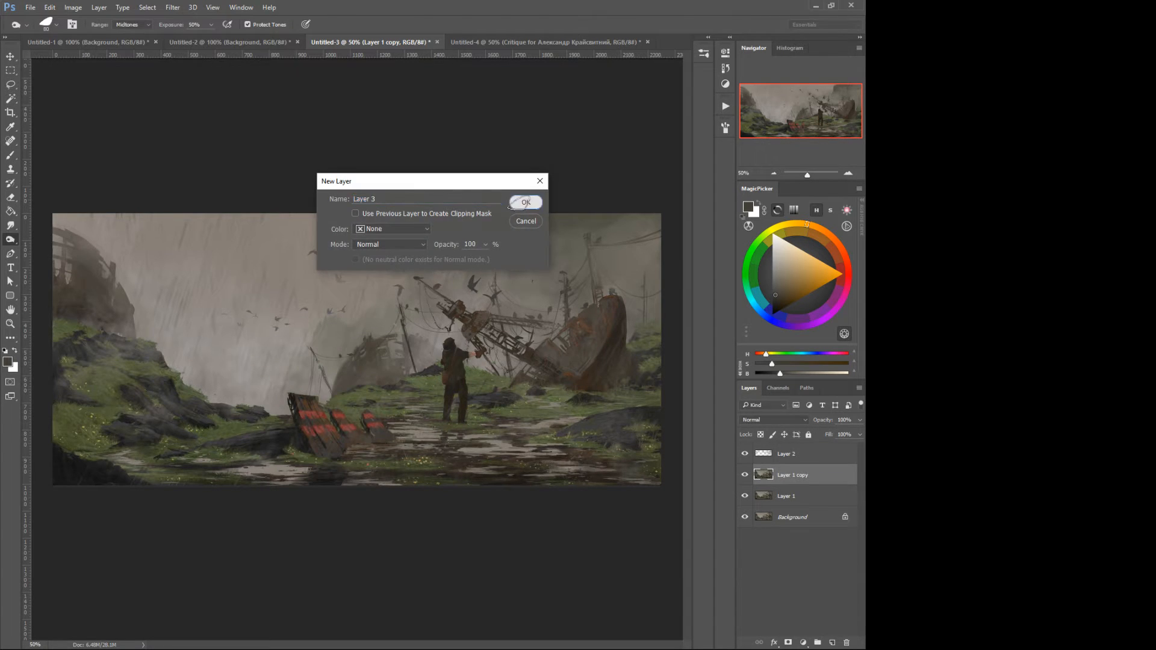
key("Return")
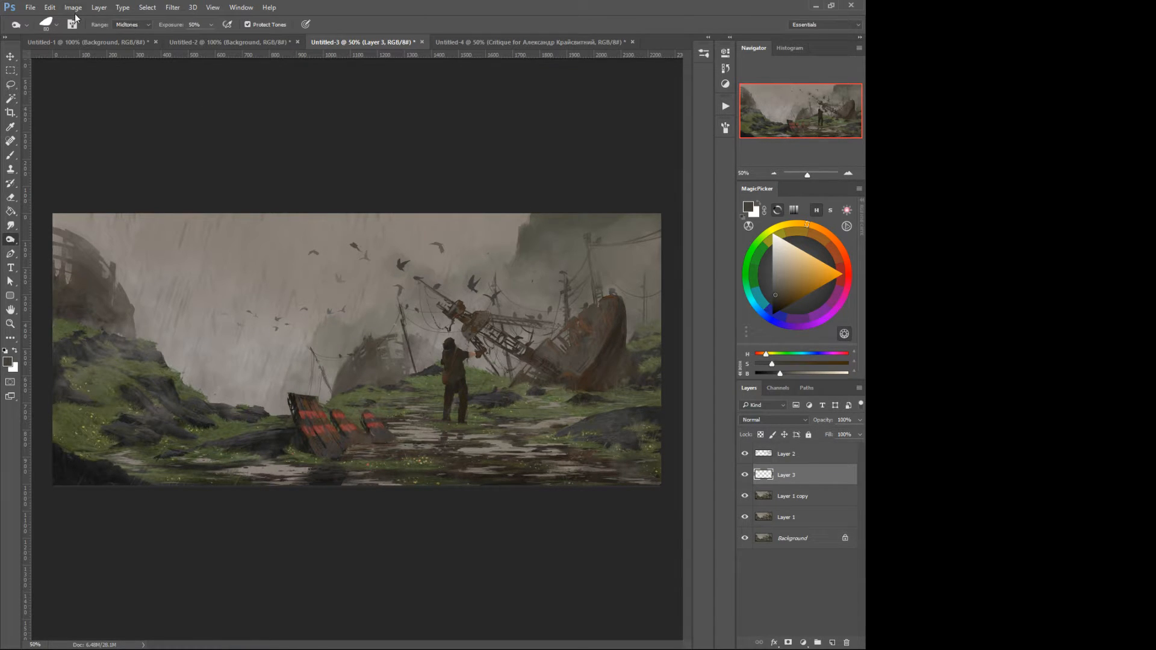
Step: Paint over the speckled grass on the left bank with a large brush in the dark green sampled from it
left_click(10, 159)
left_click(92, 433, "alt")
key("]")
key("]")
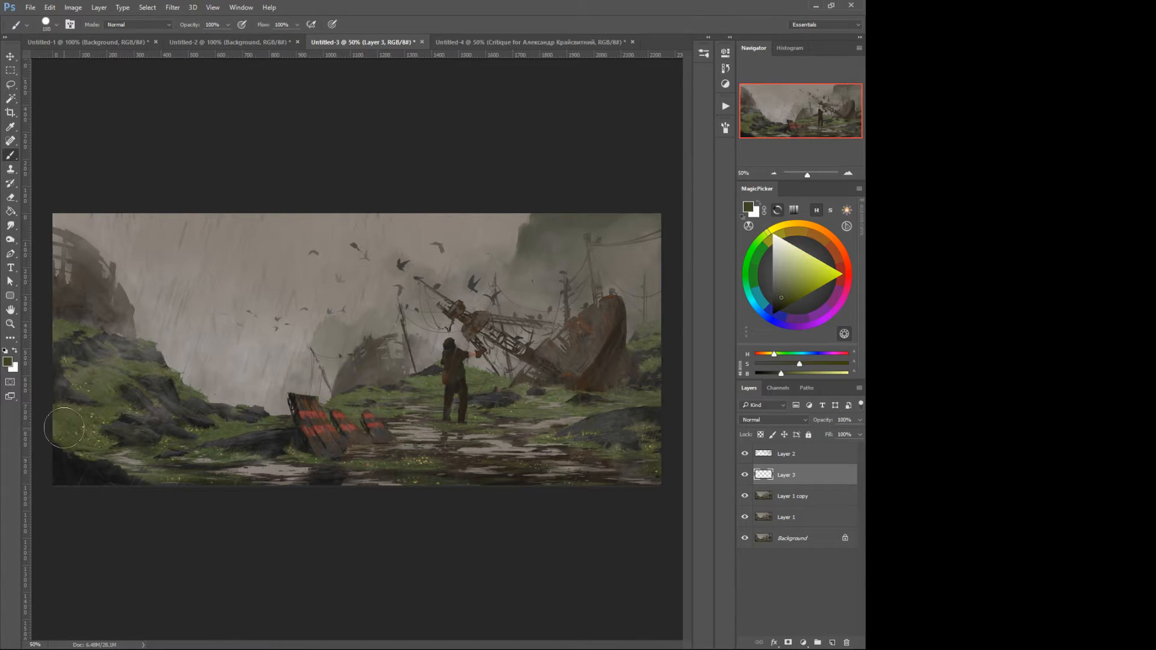
mouse_move(64, 428)
left_mouse_down()
mouse_move(71, 438)
mouse_move(59, 422)
left_mouse_up()
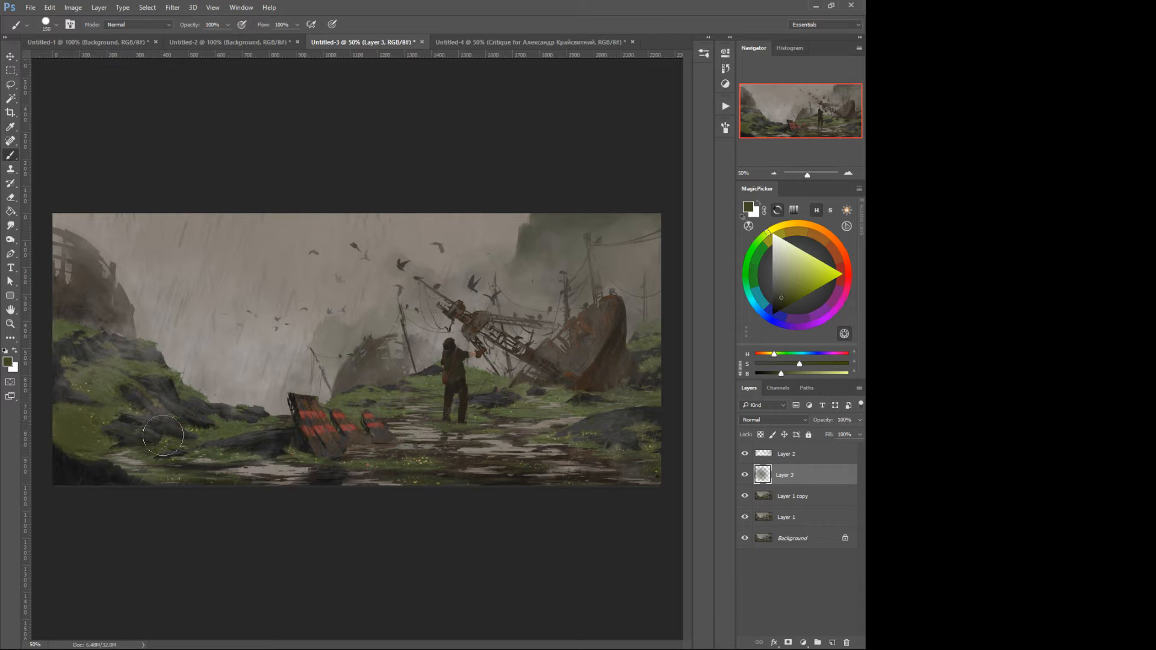
Step: Set Layer 3 to Screen blend mode at 77% opacity and brush the dark green along the painting's lower foreground
left_click(764, 421)
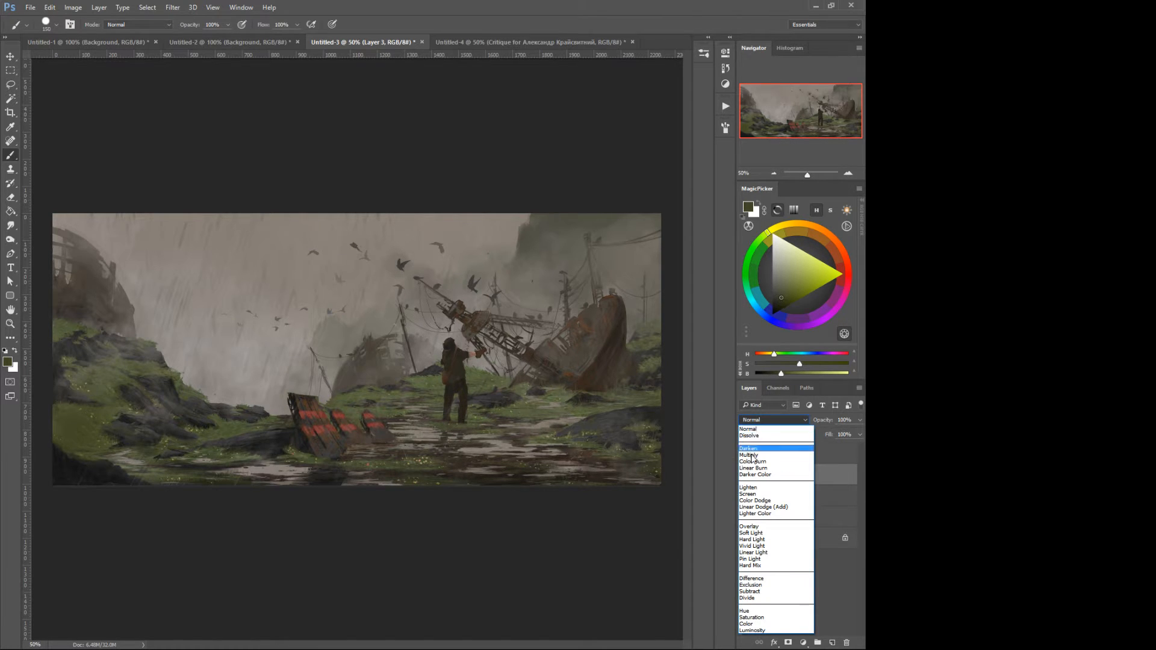
left_click(749, 494)
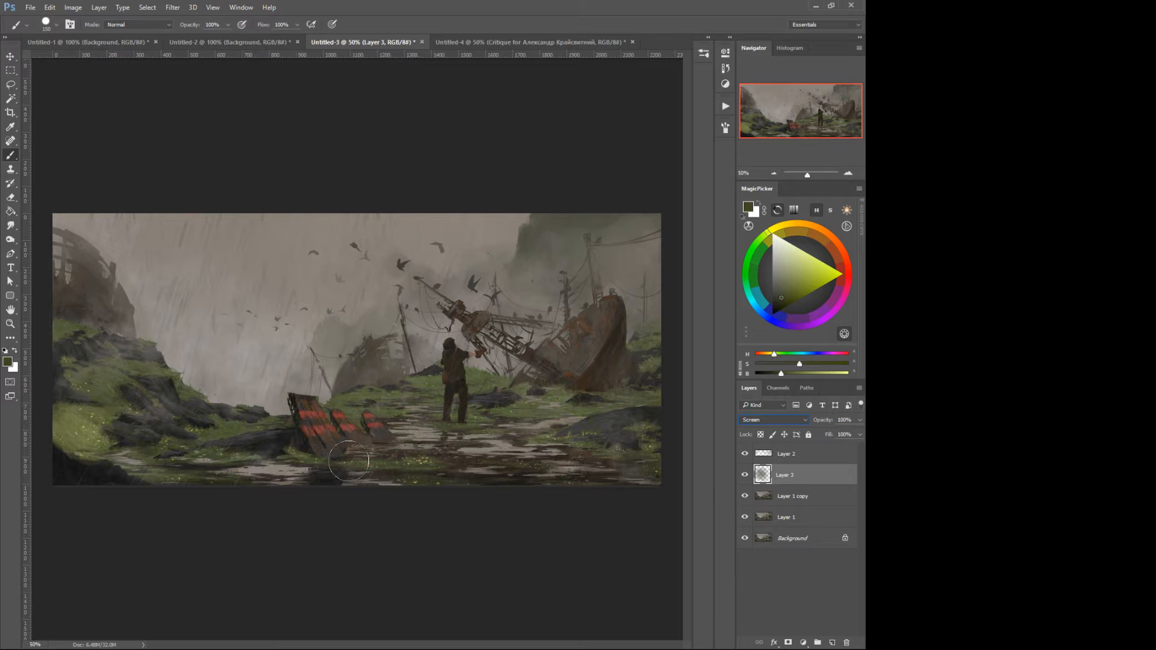
left_click_drag(829, 422, 823, 420)
mouse_move(162, 473)
left_mouse_down()
mouse_move(253, 486)
mouse_move(206, 481)
mouse_move(253, 479)
mouse_move(238, 456)
mouse_move(195, 460)
mouse_move(254, 478)
mouse_move(421, 466)
mouse_move(387, 472)
mouse_move(486, 499)
left_mouse_up()
Step: Paint over the muddy puddles on the right of the path with a smaller brush in grey sampled from the water
key("[")
key("[")
key("[")
key("[")
key("[")
key("[")
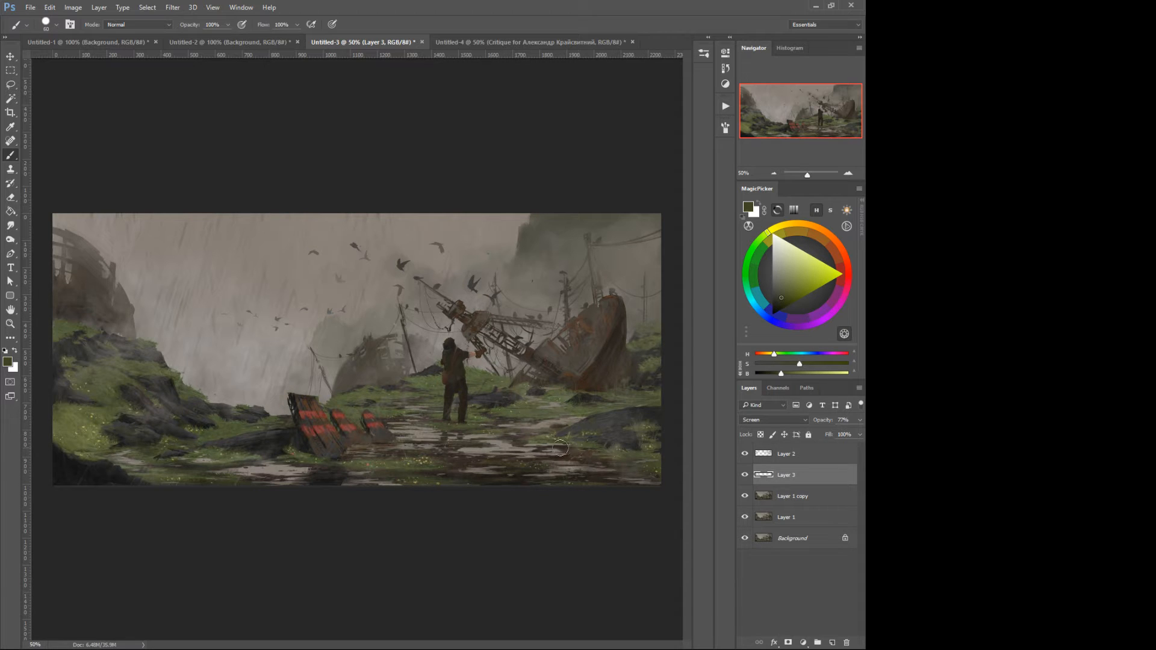
left_click(500, 449, "alt")
left_click_drag(522, 448, 453, 458)
left_click_drag(527, 474, 475, 479)
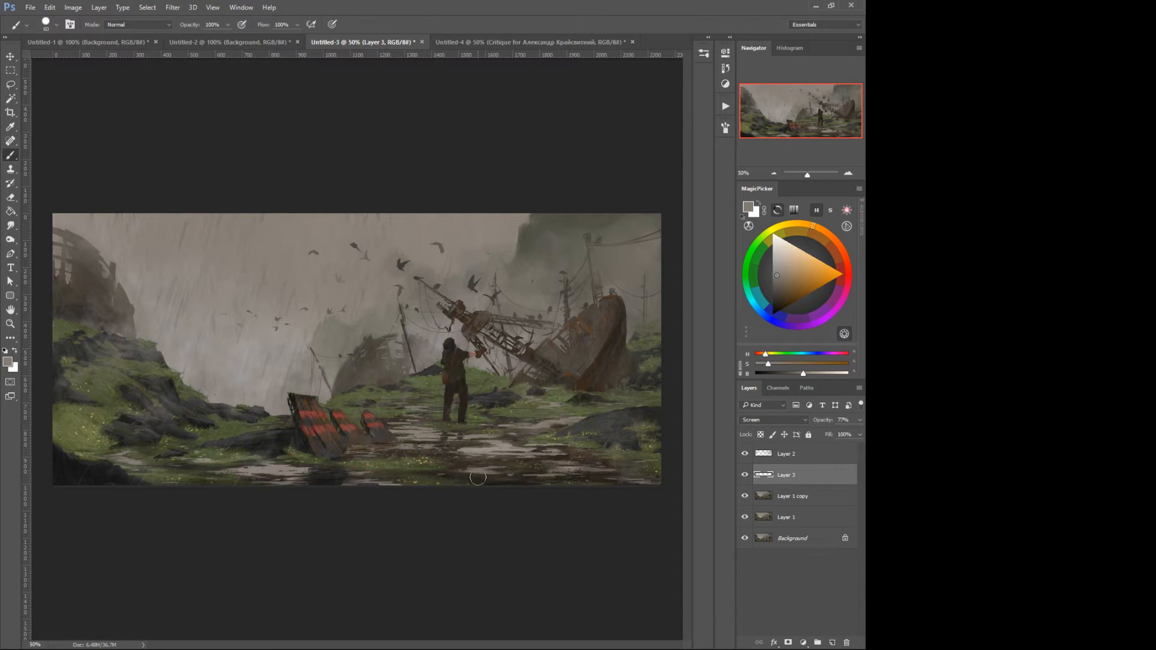
Step: Add grey strokes with a finer brush to the puddles around and below the red-striped panels
key("bracketleft")
key("bracketleft")
key("bracketleft")
key("bracketleft")
left_click_drag(430, 446, 397, 448)
left_click_drag(357, 484, 404, 485)
left_click_drag(404, 485, 248, 479)
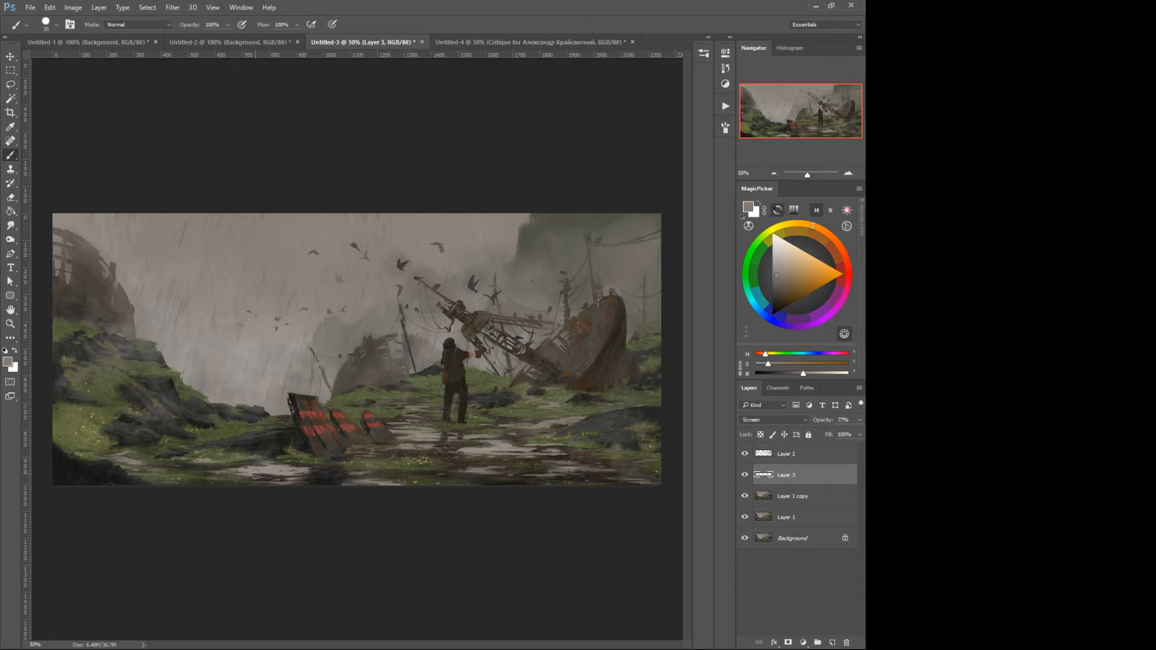
Step: Glaze the red-striped panels with brown sampled from their wood and switch to the Eraser
left_click(324, 464, "alt")
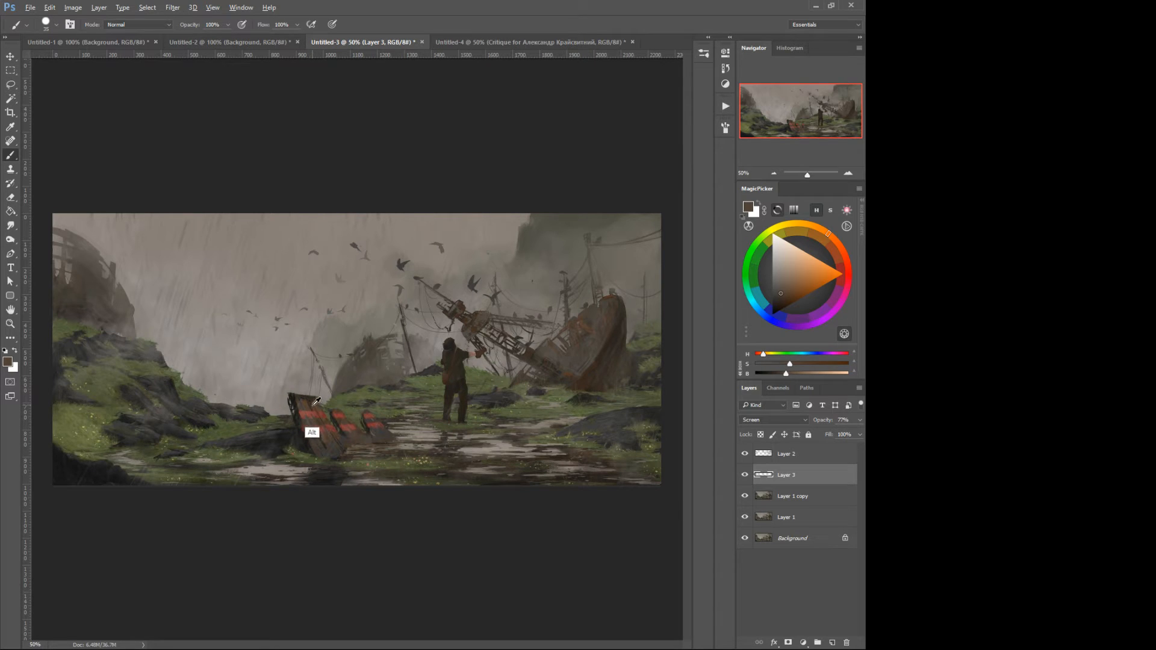
left_click(313, 406, "alt")
left_click_drag(316, 419, 327, 441)
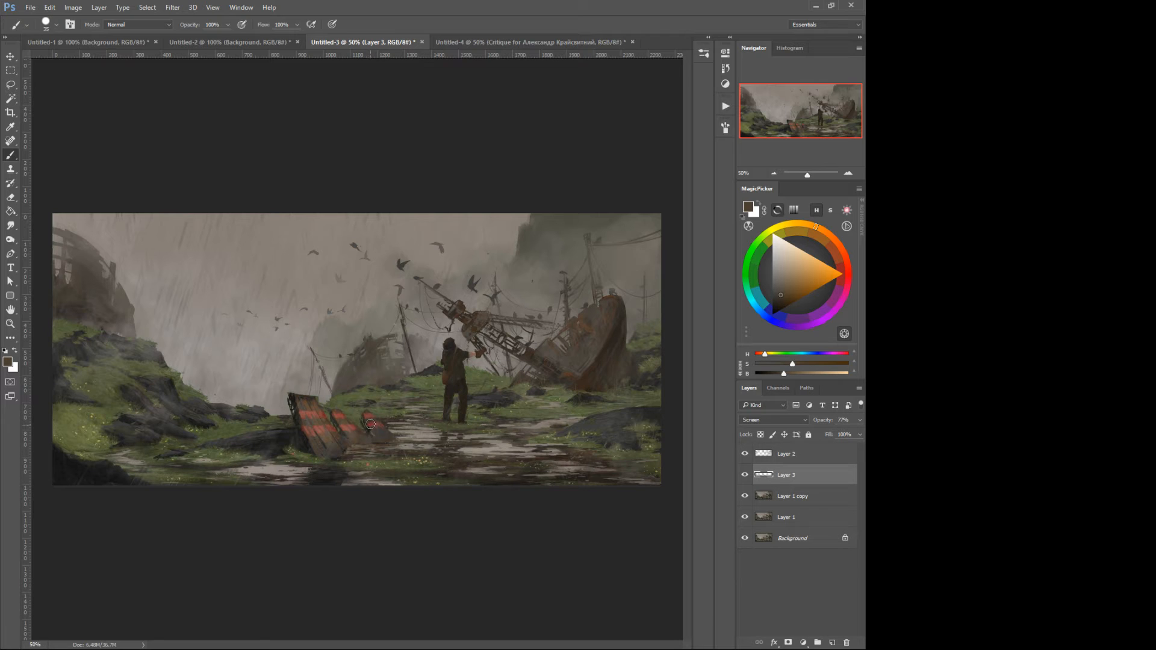
middle_click(325, 445)
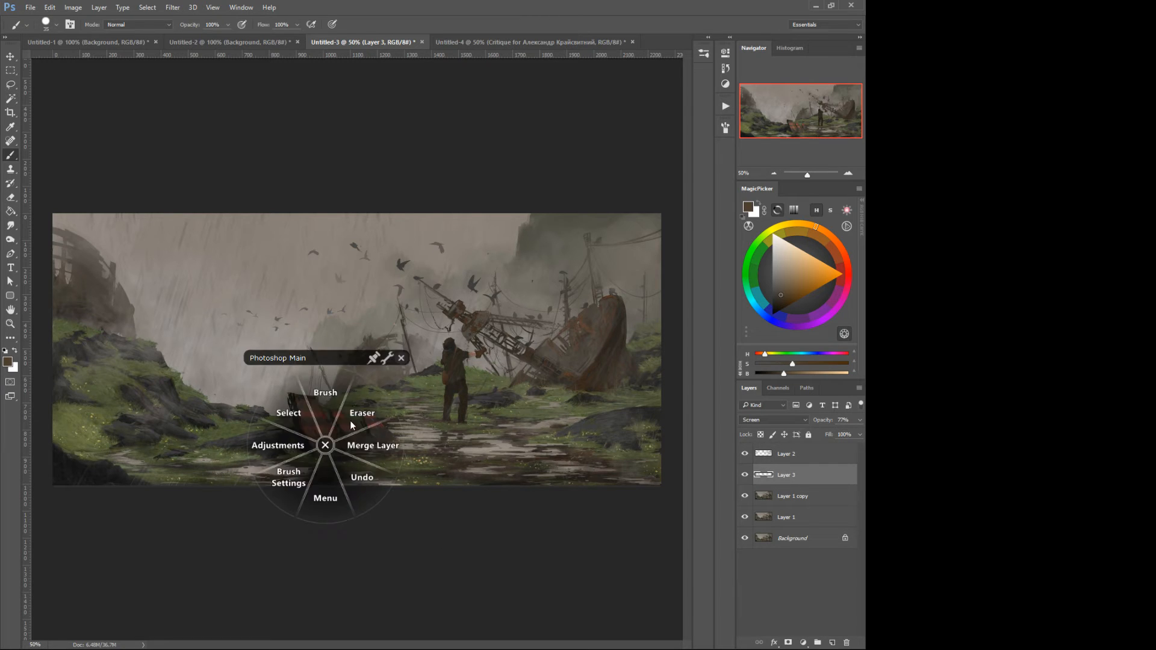
left_click(350, 424)
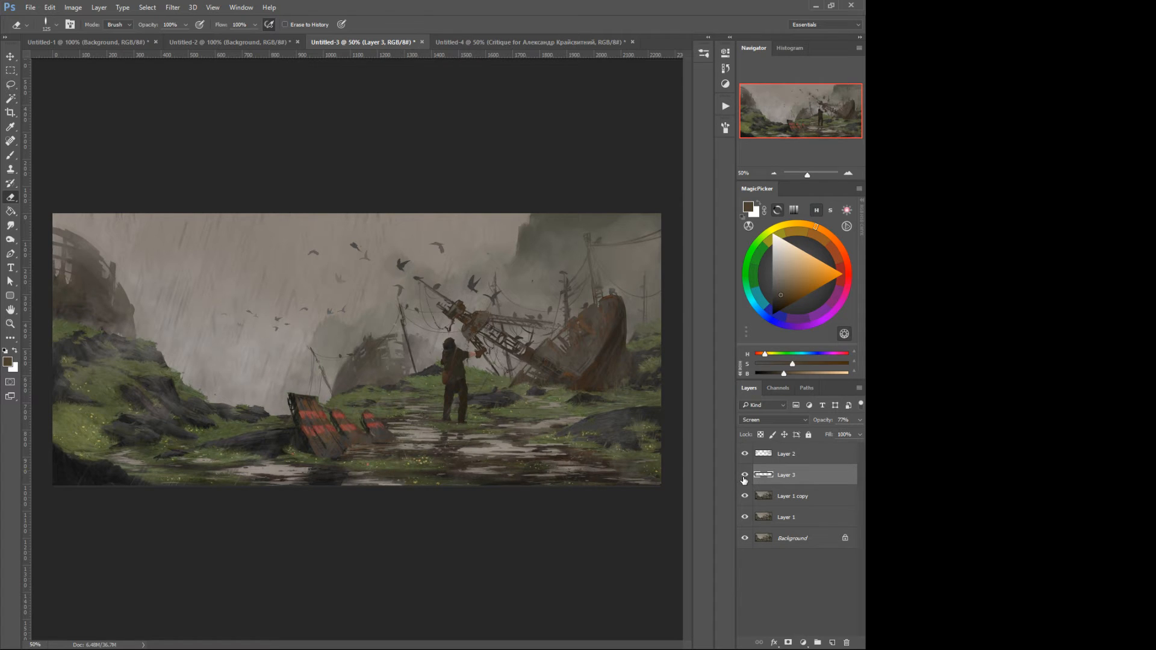
Step: Merge Layer 3, Layer 1 copy and Layer 1 into a single layer
left_click(767, 516, "shift")
right_click(450, 384)
left_click(484, 384)
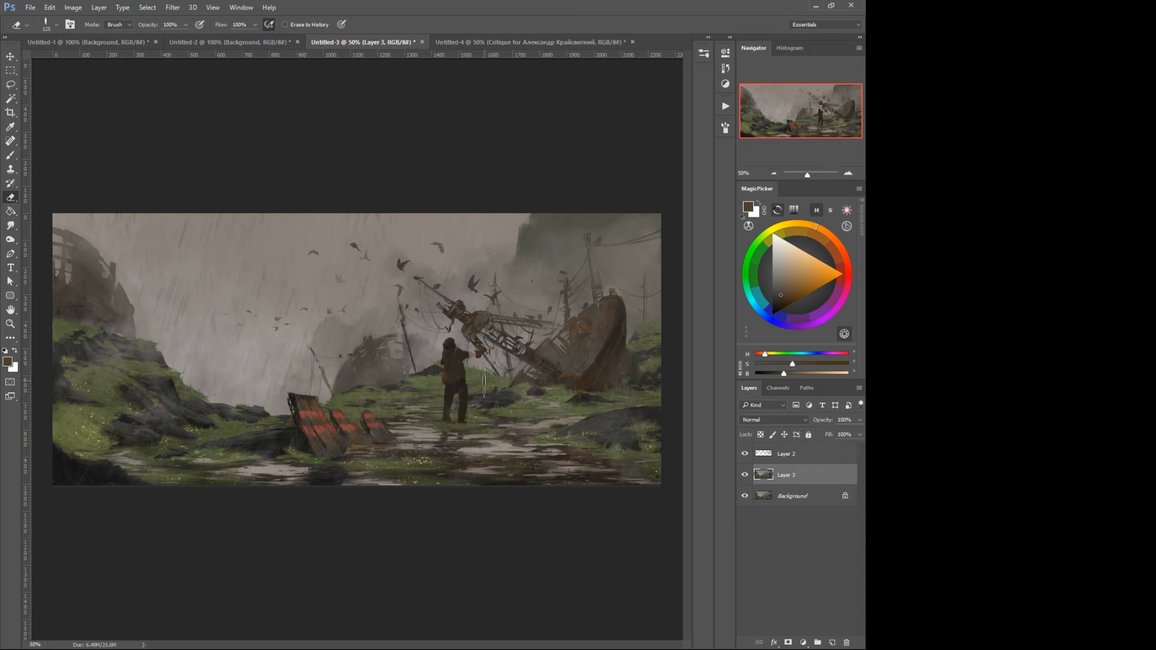
Step: Compare the painting with and without the merged foreground edits by toggling Layer 3's visibility
left_click(744, 475)
left_click(744, 475)
left_click(744, 476)
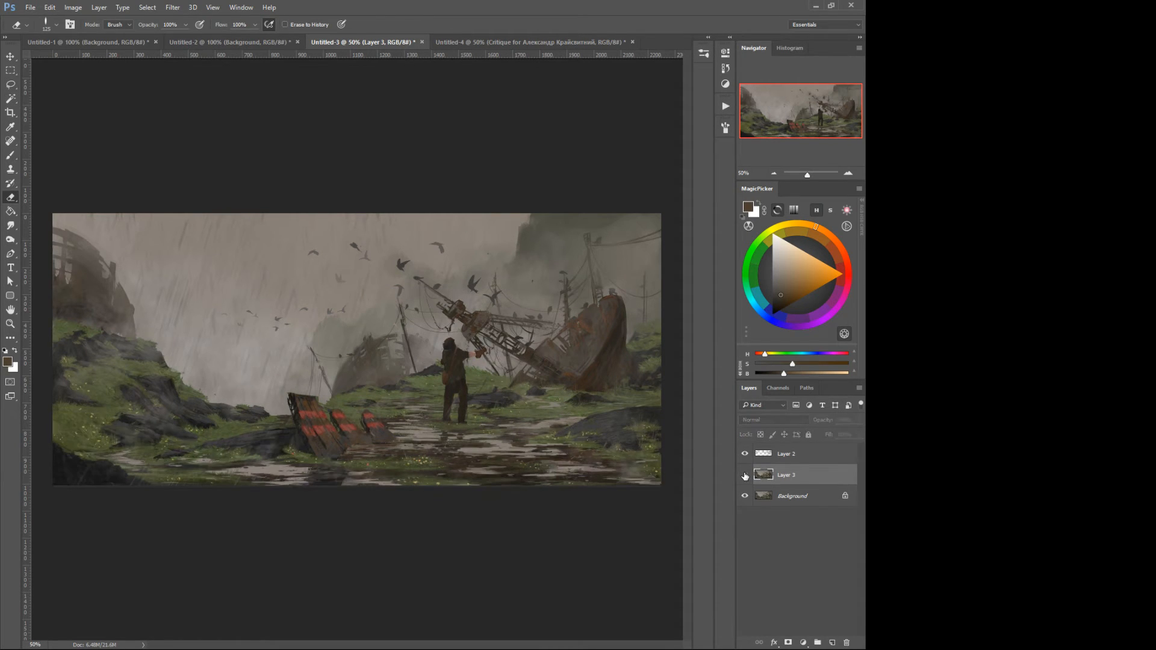
left_click(745, 475)
left_click(744, 475)
left_click(744, 475)
left_click(744, 474)
left_click(744, 474)
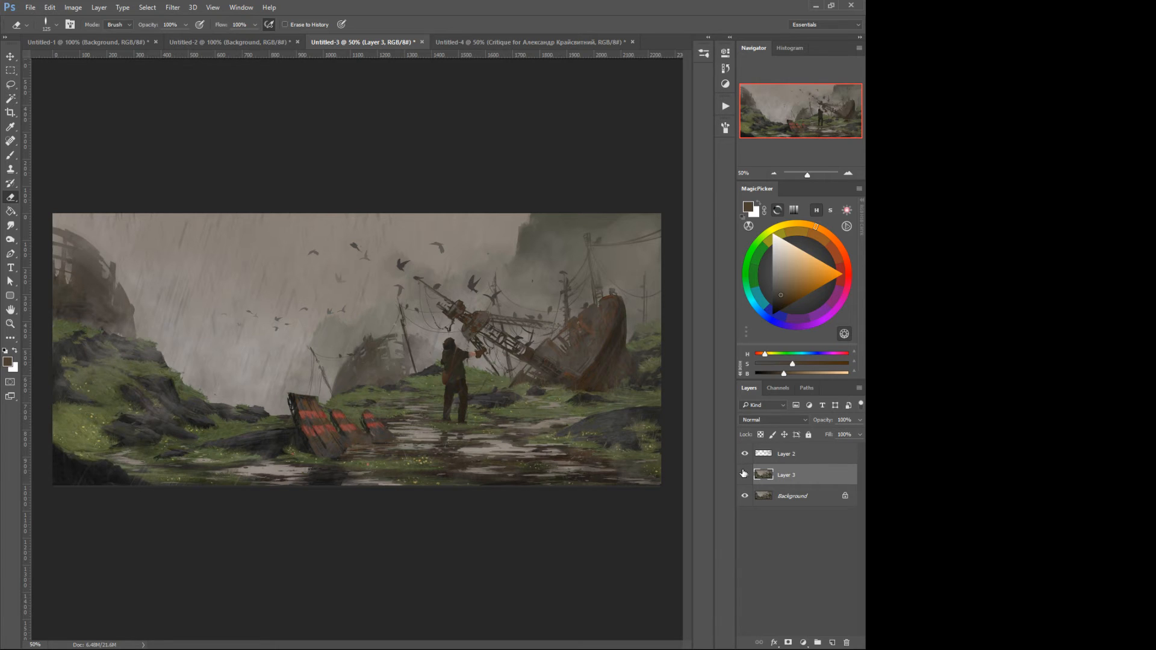
left_click(744, 474)
left_click(744, 473)
left_click(744, 475)
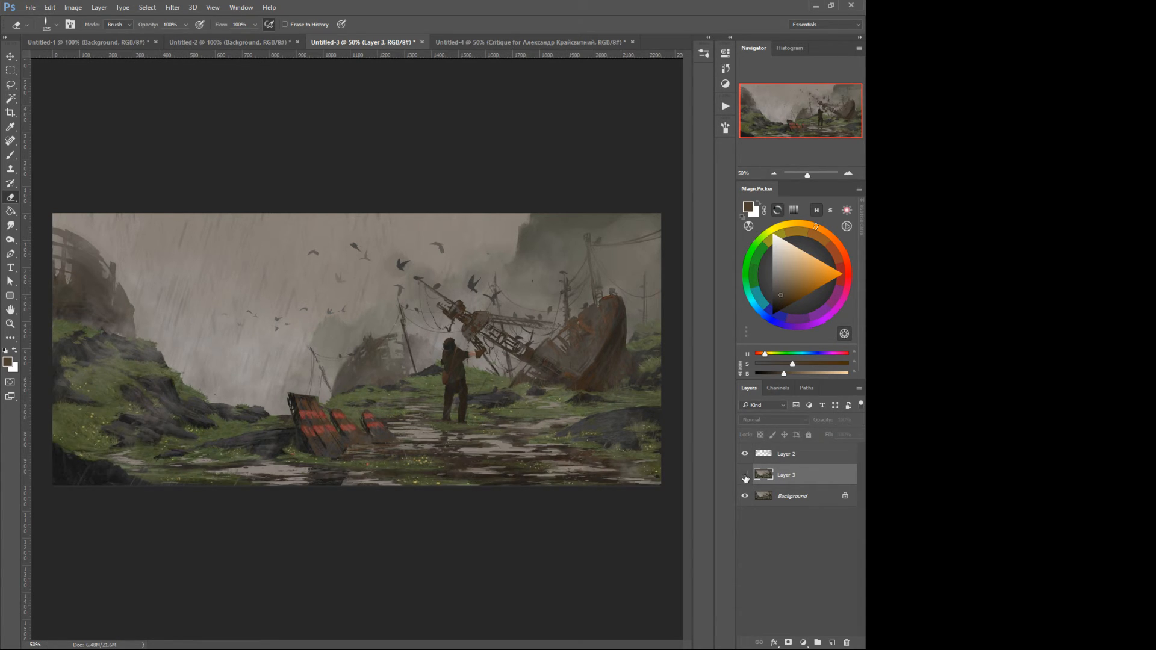
left_click(745, 476)
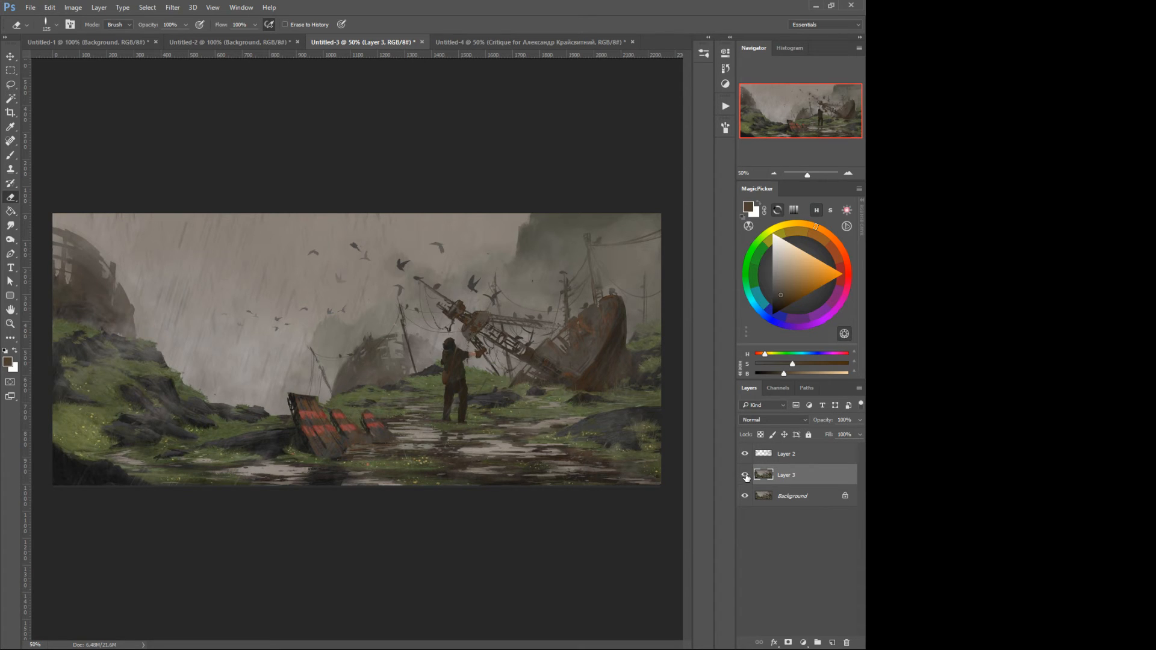
Step: Merge the haze on Layer 2 into Layer 3 and compare the combined edits with the original Background
left_click(763, 455)
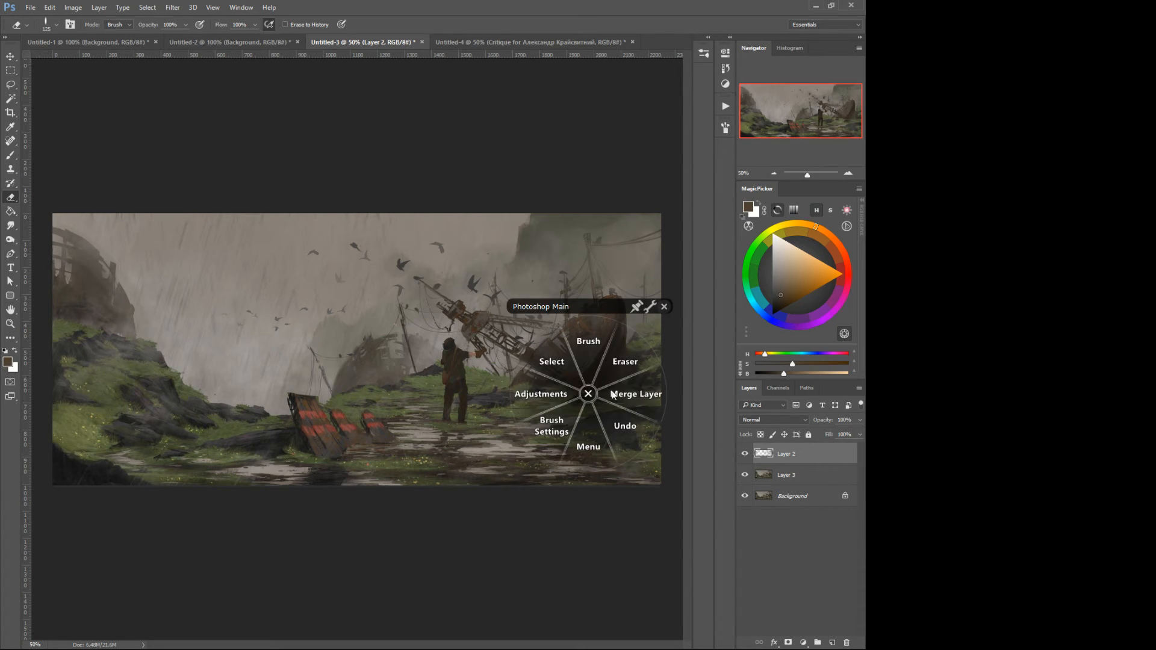
left_click(612, 394)
left_click(744, 455)
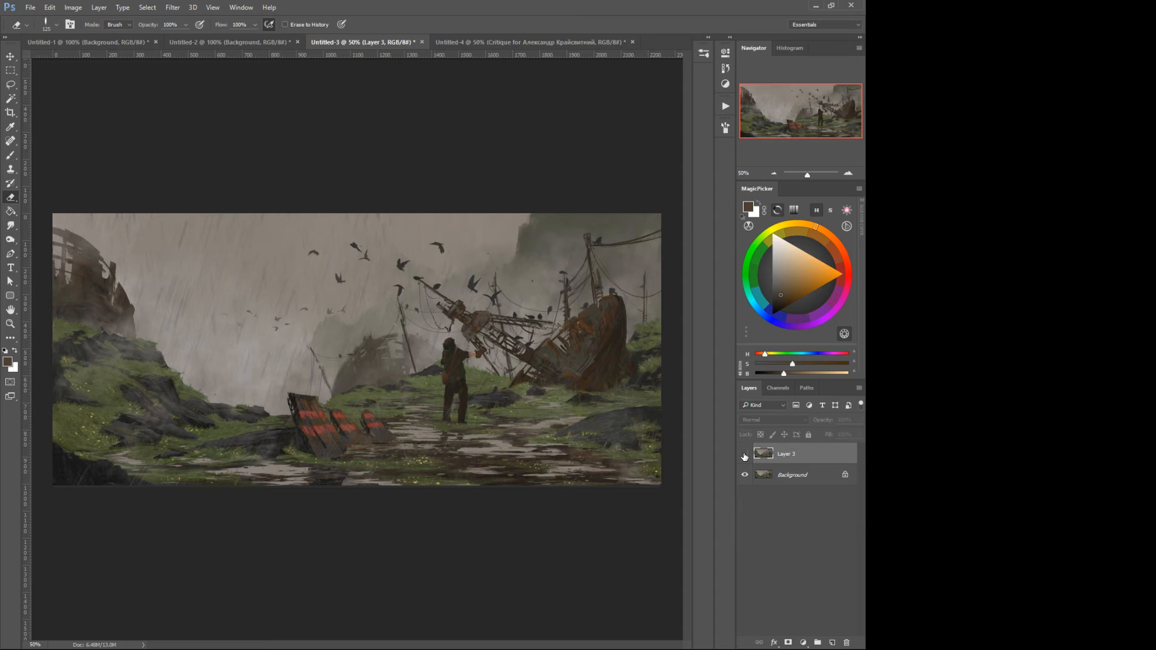
left_click(744, 456)
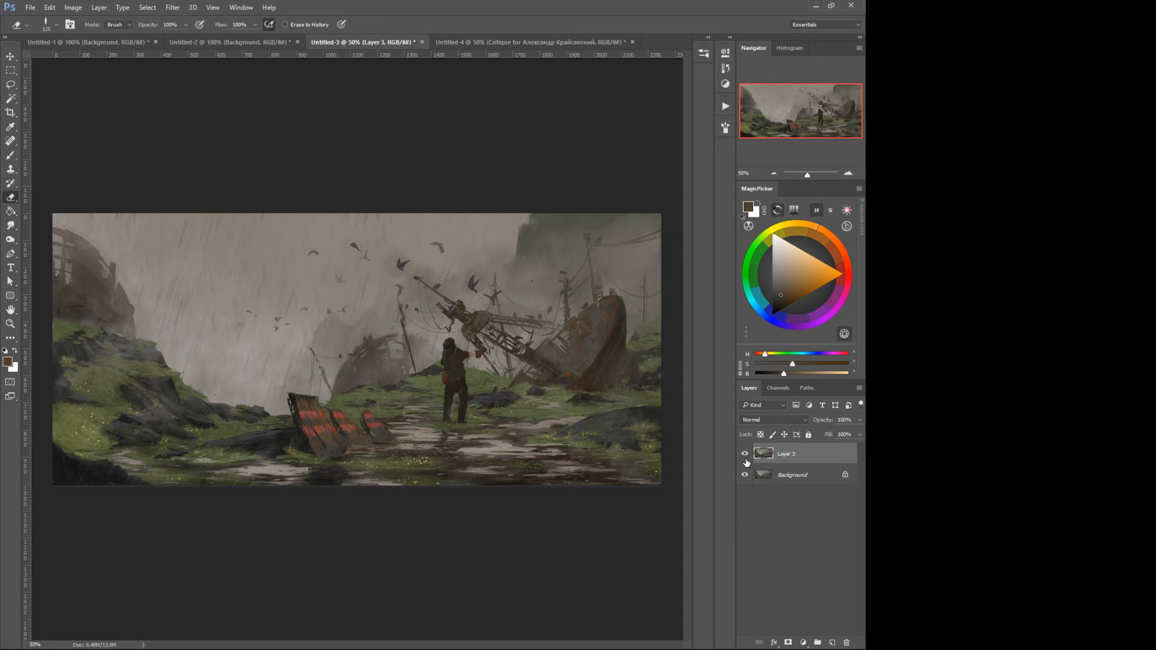
left_click(744, 456)
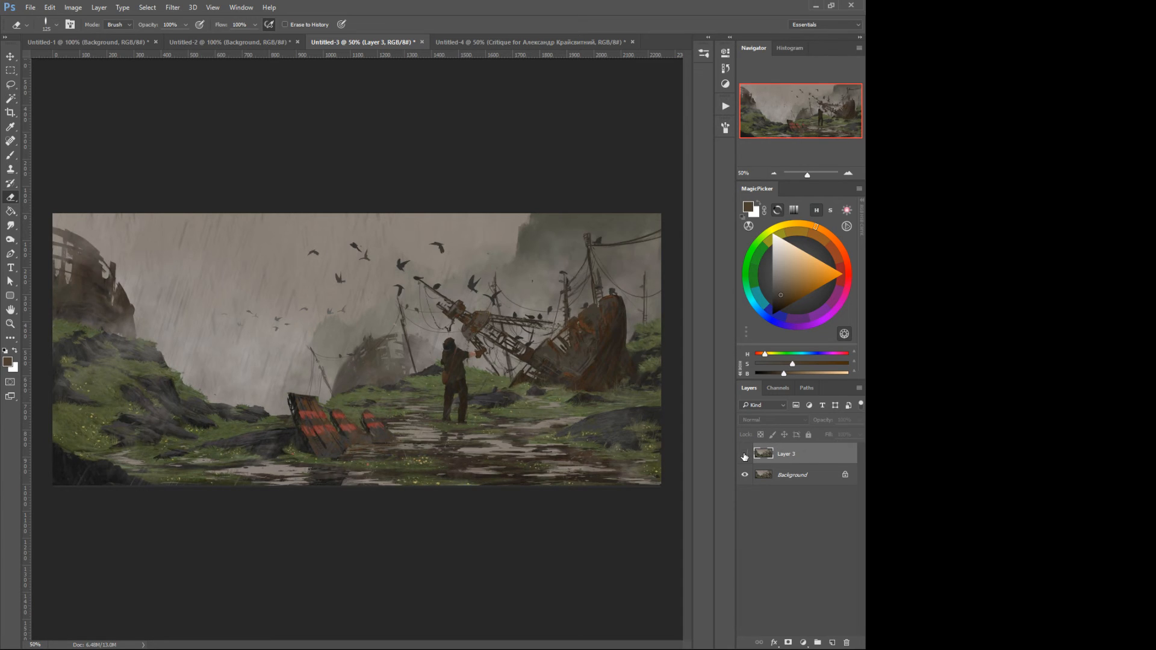
left_click(745, 456)
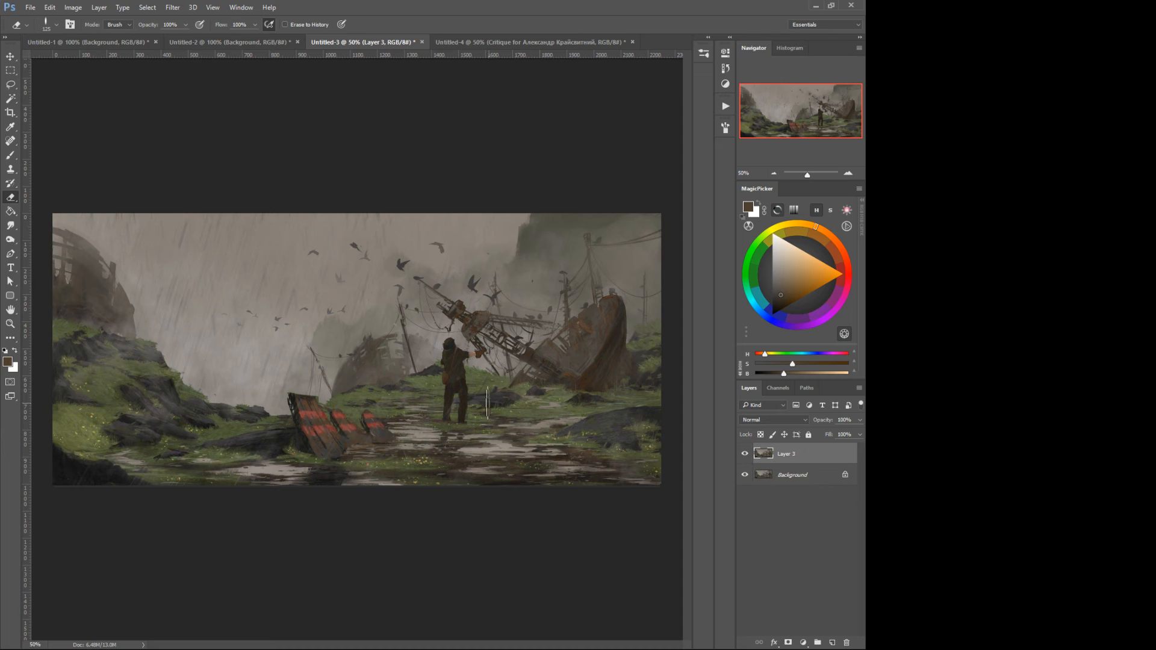
Step: Switch to the Brush and sample the muted grey-green at the upper edge of the left bank
key("alt")
left_click(501, 385)
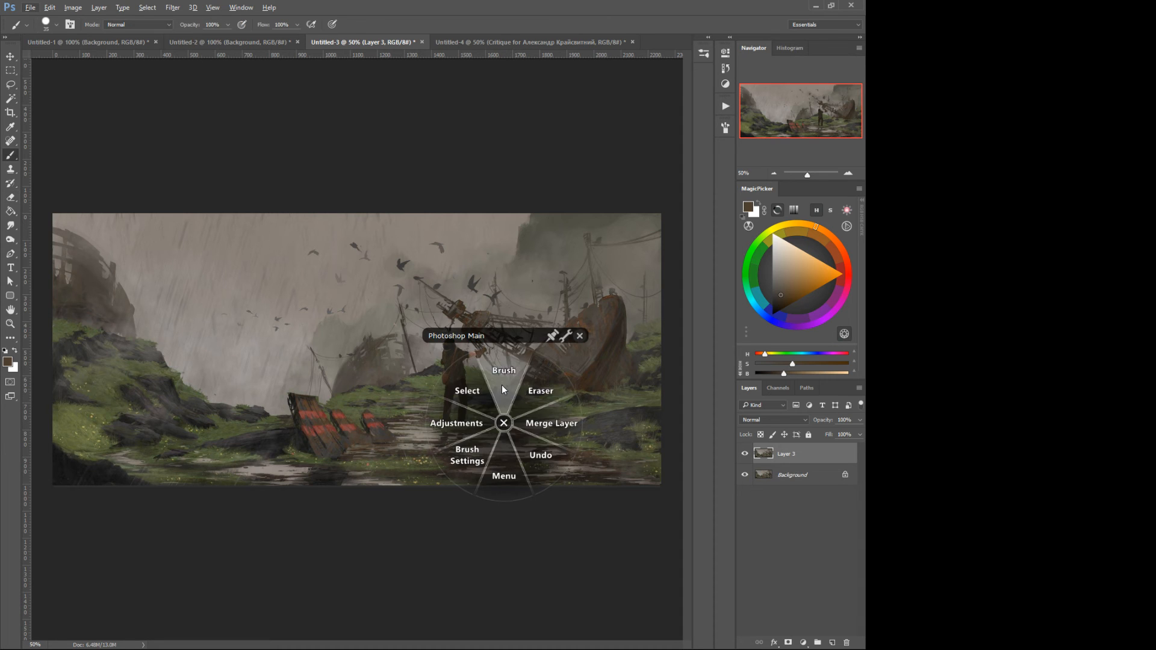
key("alt")
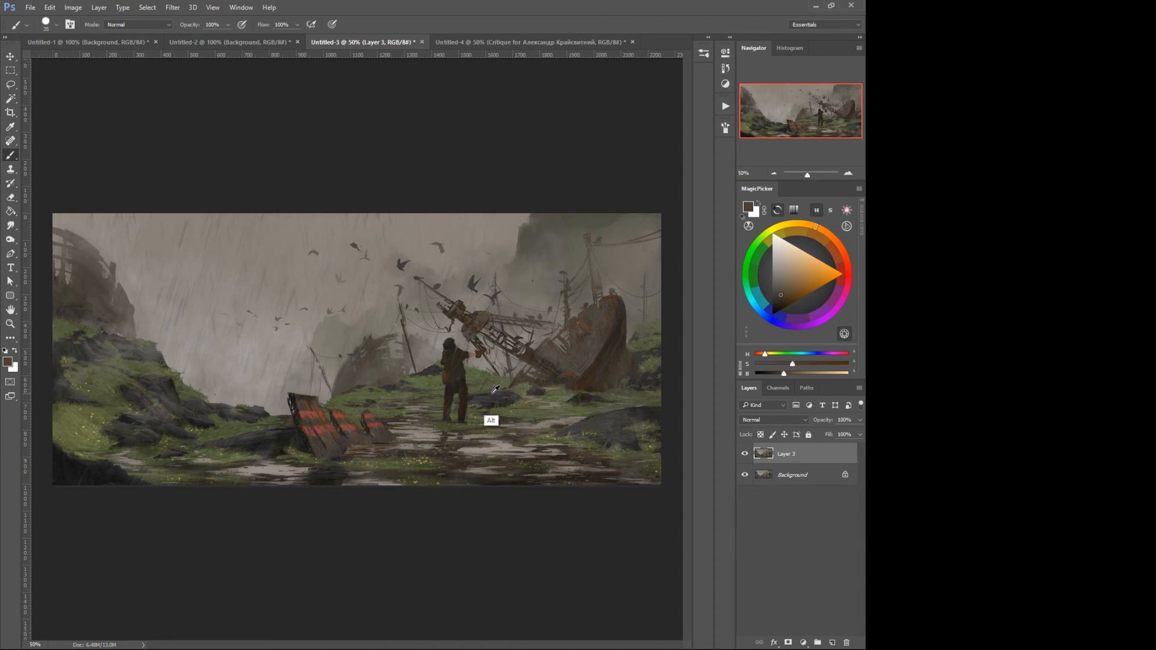
left_click(134, 343, "alt")
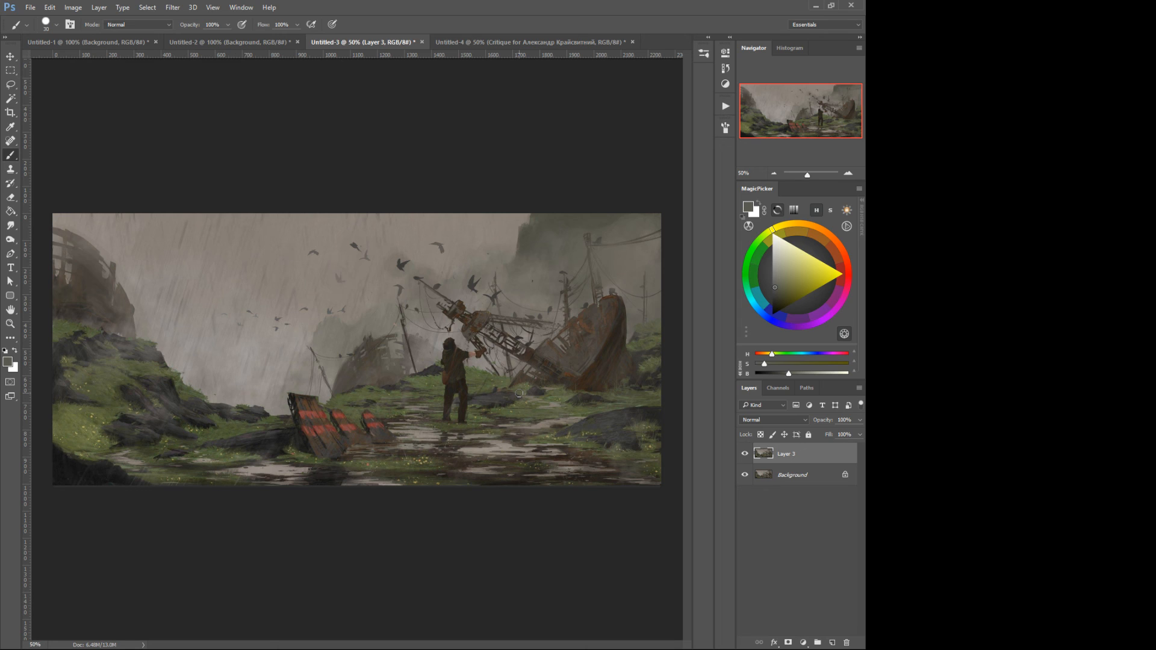
Step: Hide and show the fully merged Layer 3 to review the overpaint against the original painting
left_click(745, 453)
left_click(745, 455)
left_click(745, 455)
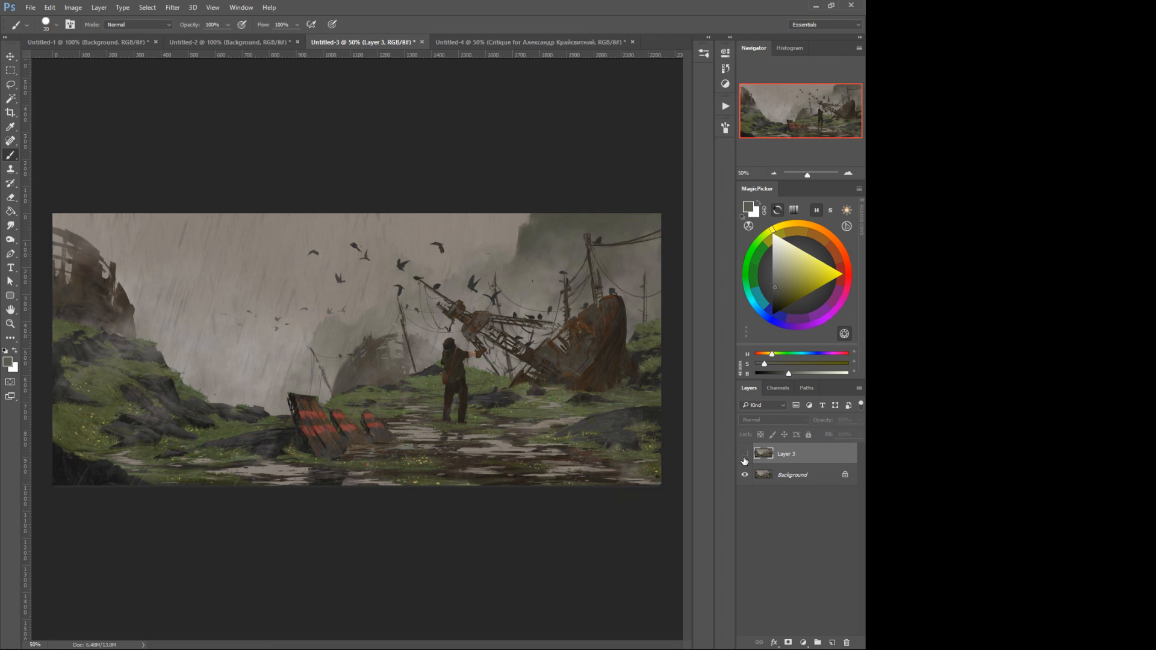
left_click(744, 455)
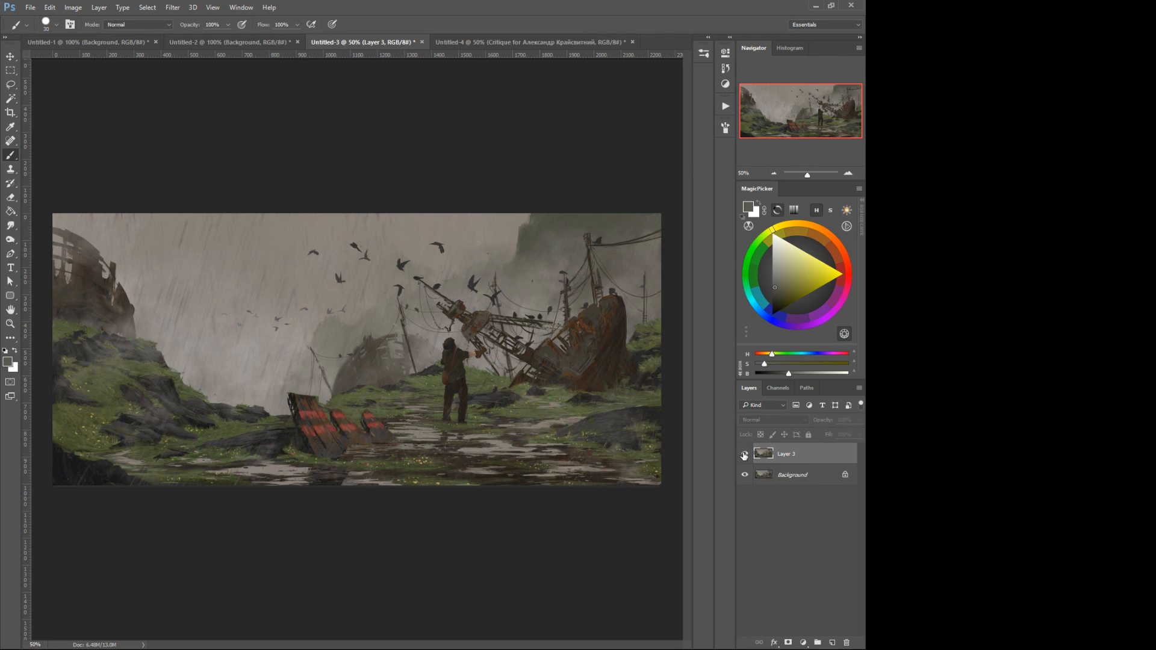